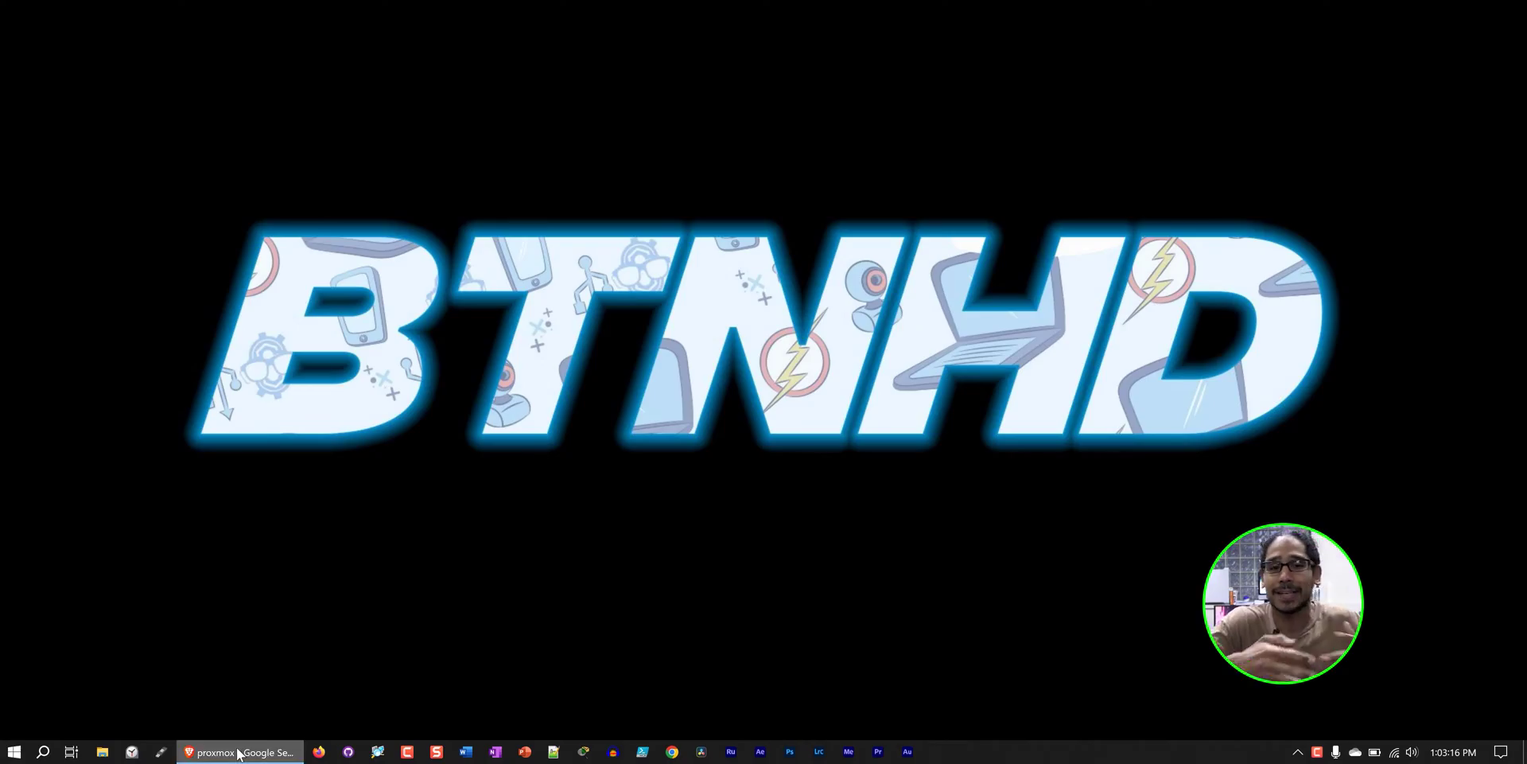
Open the official Proxmox website from the search results, view its Downloads page for the latest ISO installers, and close the browser.
click(239, 752)
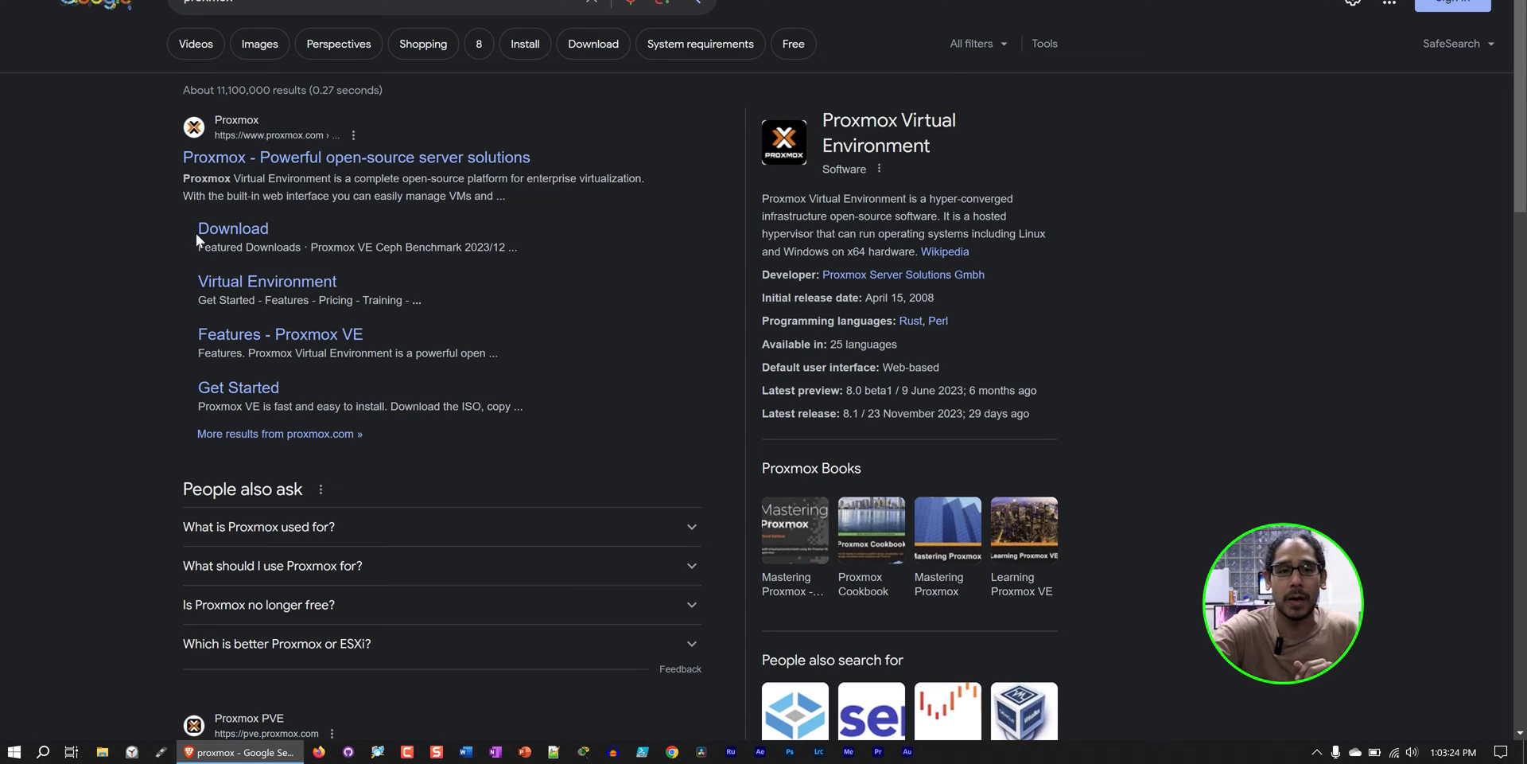
click(309, 172)
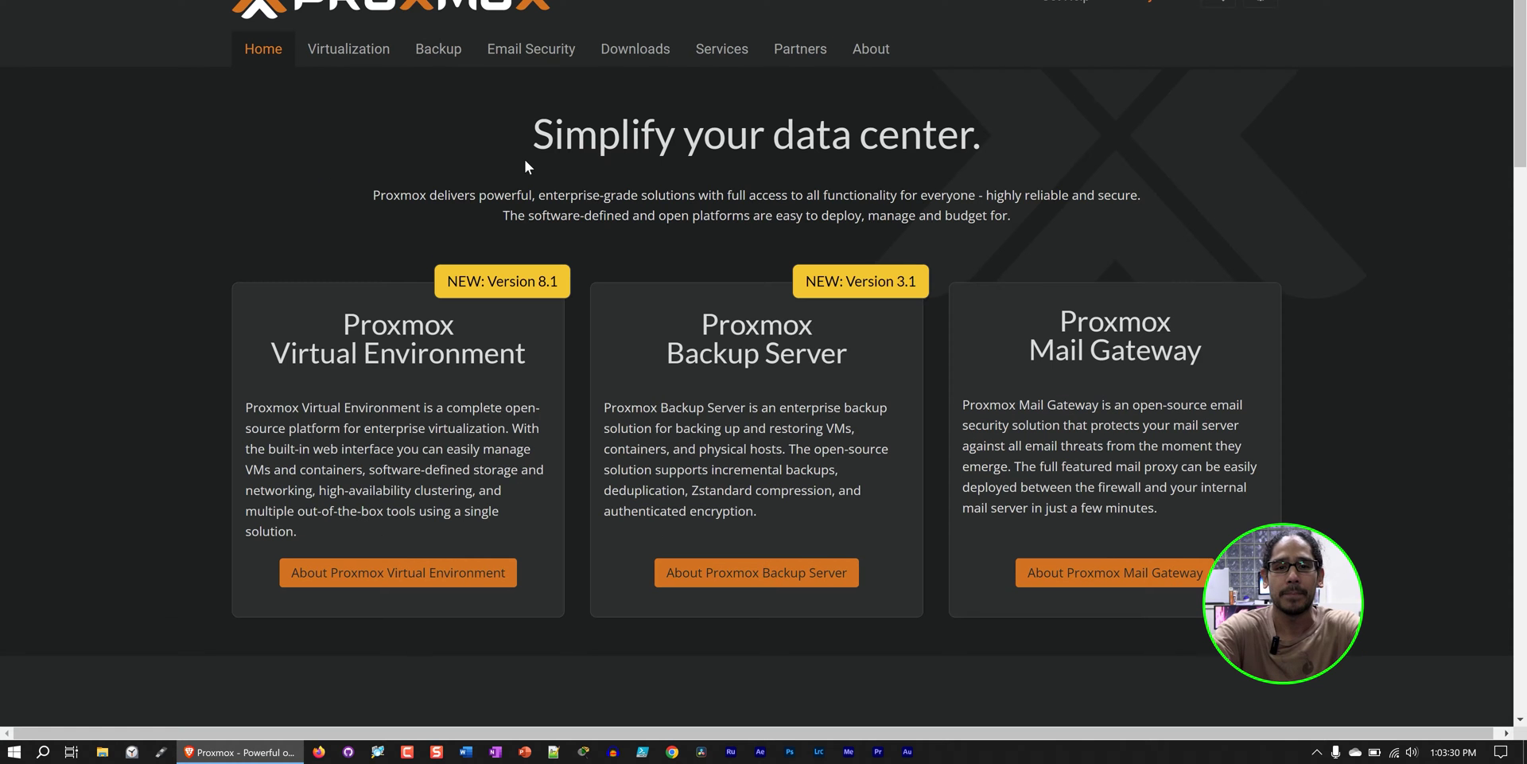
click(647, 50)
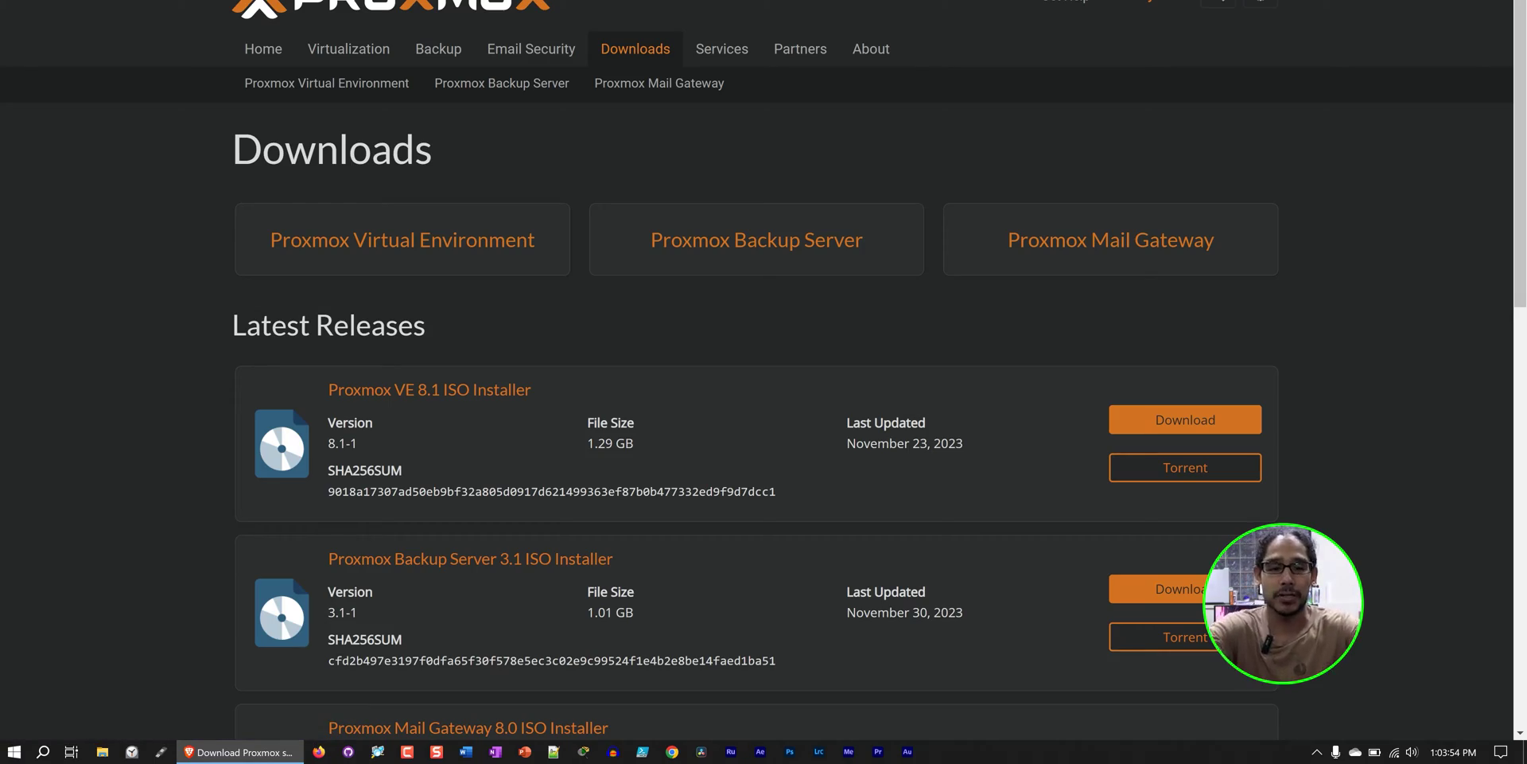
key(alt+F4)
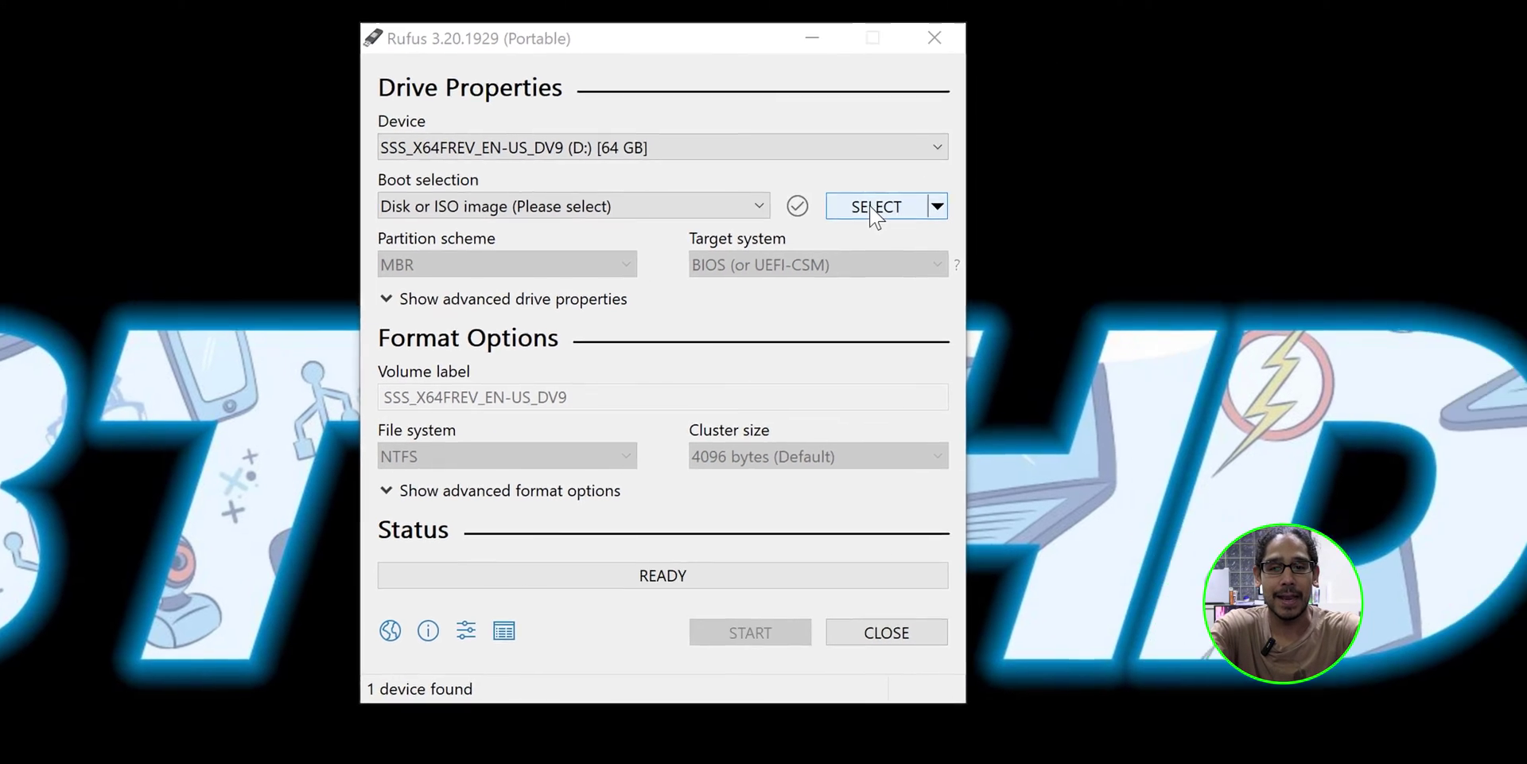
In Rufus, choose proxmox-ve_8.1-1.iso from the Lenovo ThinkSystem project's DOCMENTATION folder inside Desktop's 003_IN PROGRESS as the boot image.
click(876, 208)
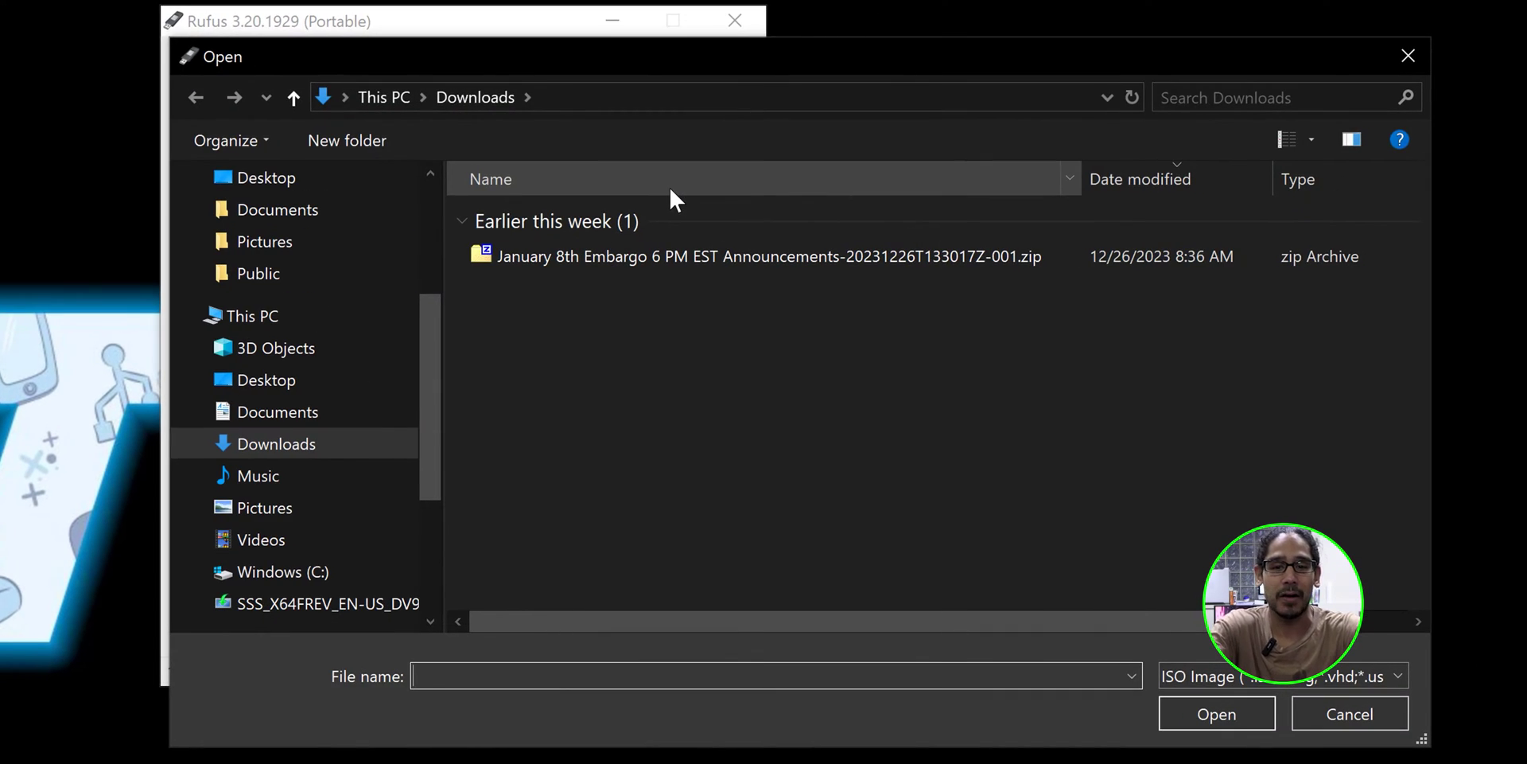
click(278, 381)
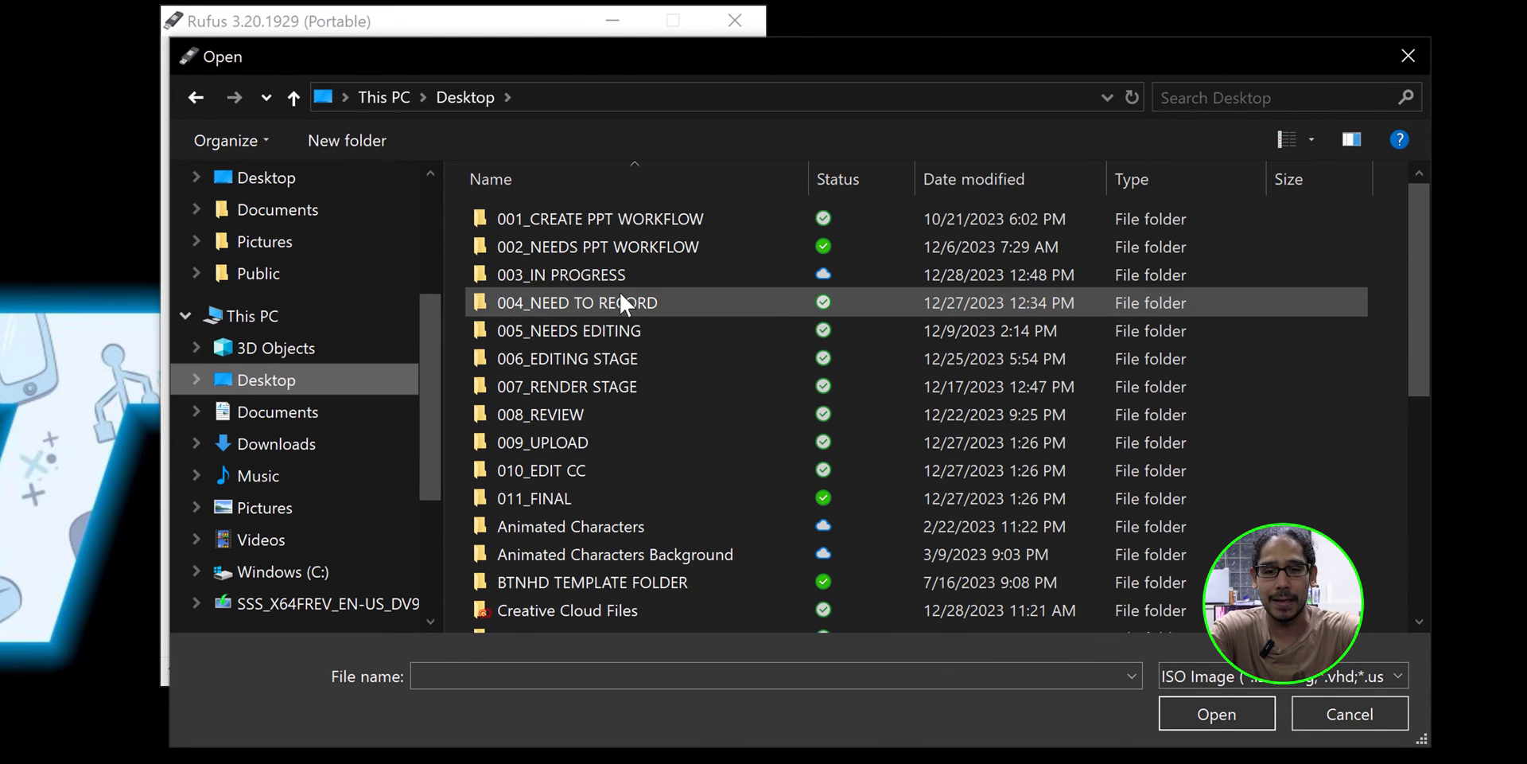
double_click(608, 274)
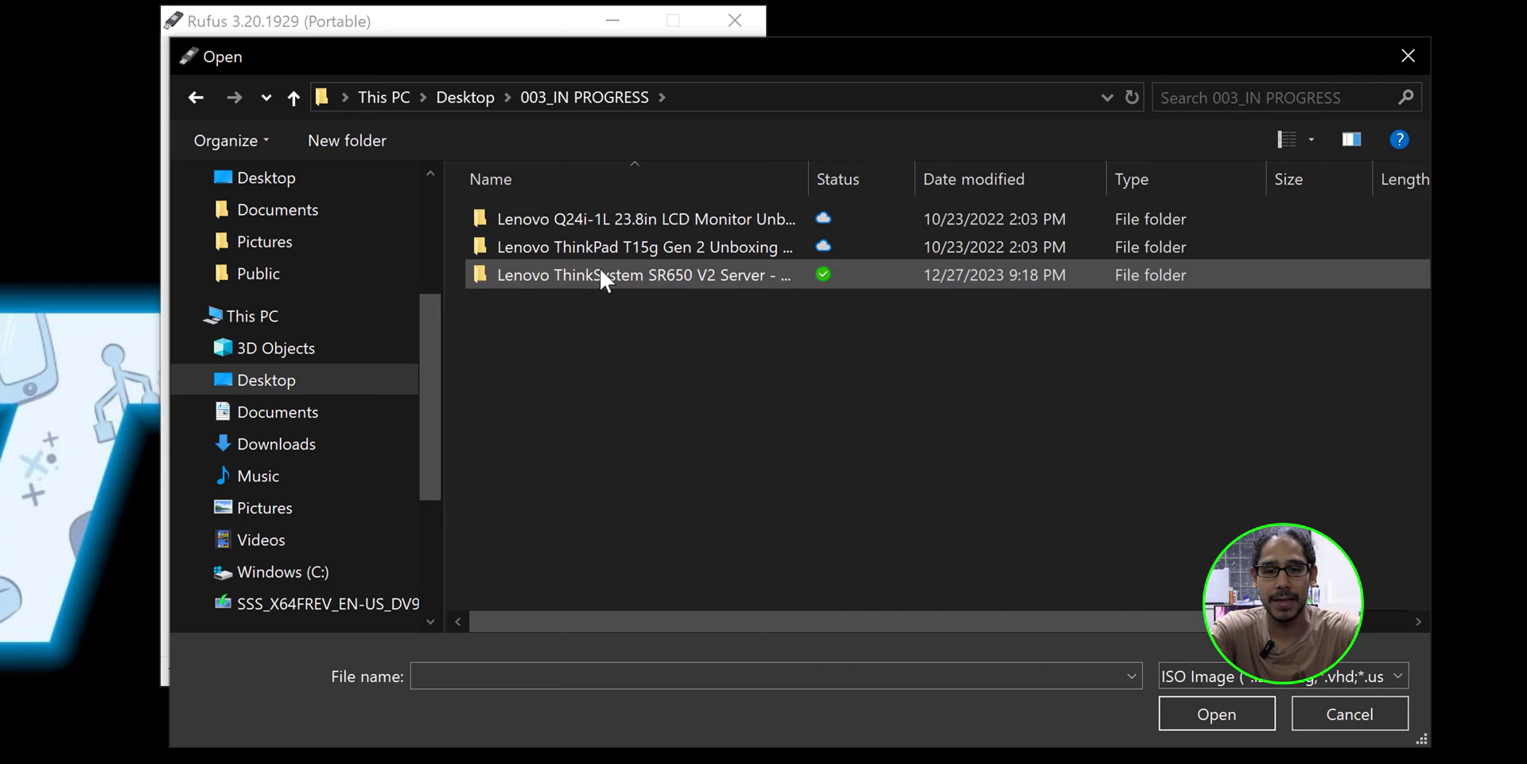
click(600, 271)
double_click(600, 275)
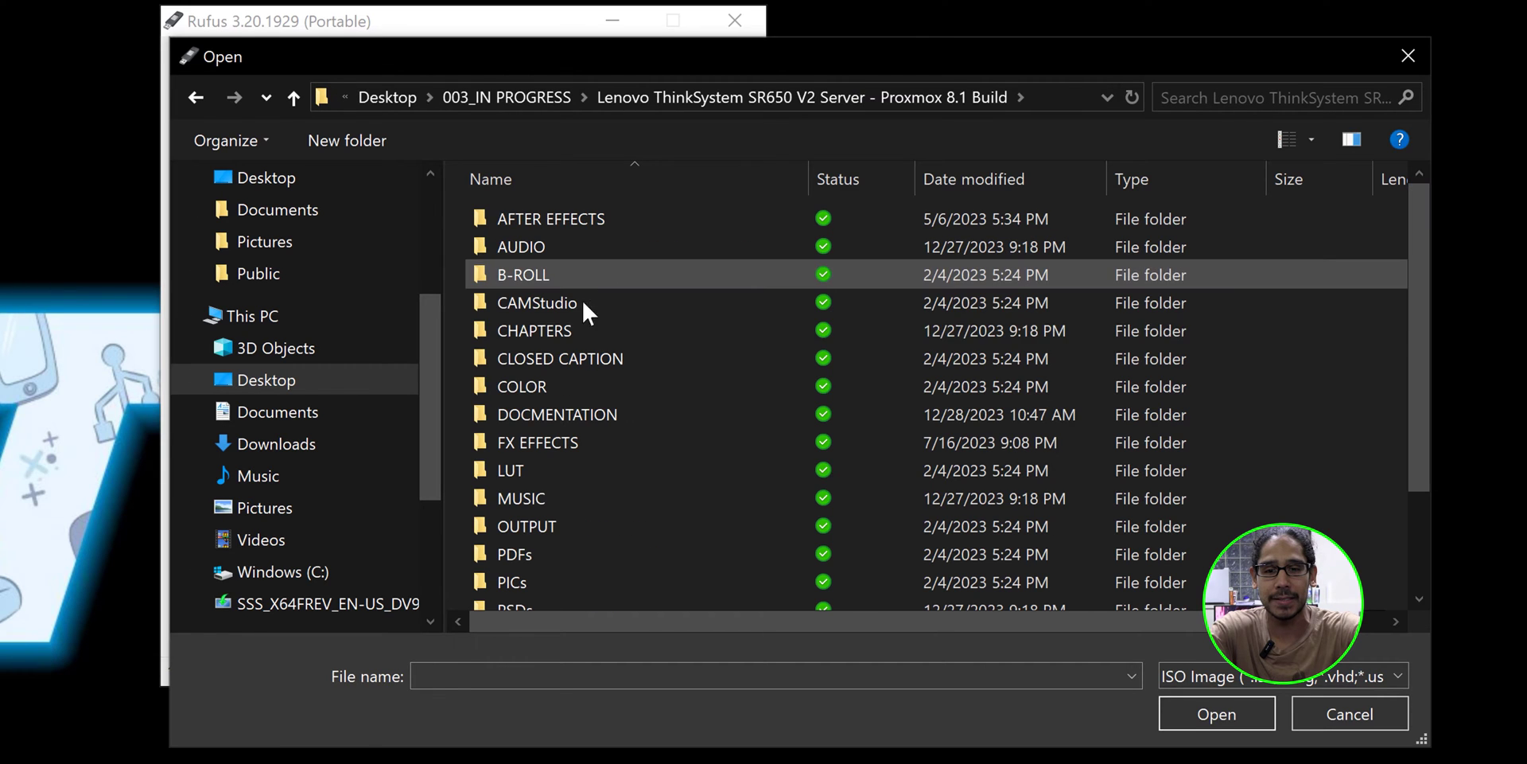
double_click(576, 403)
click(581, 220)
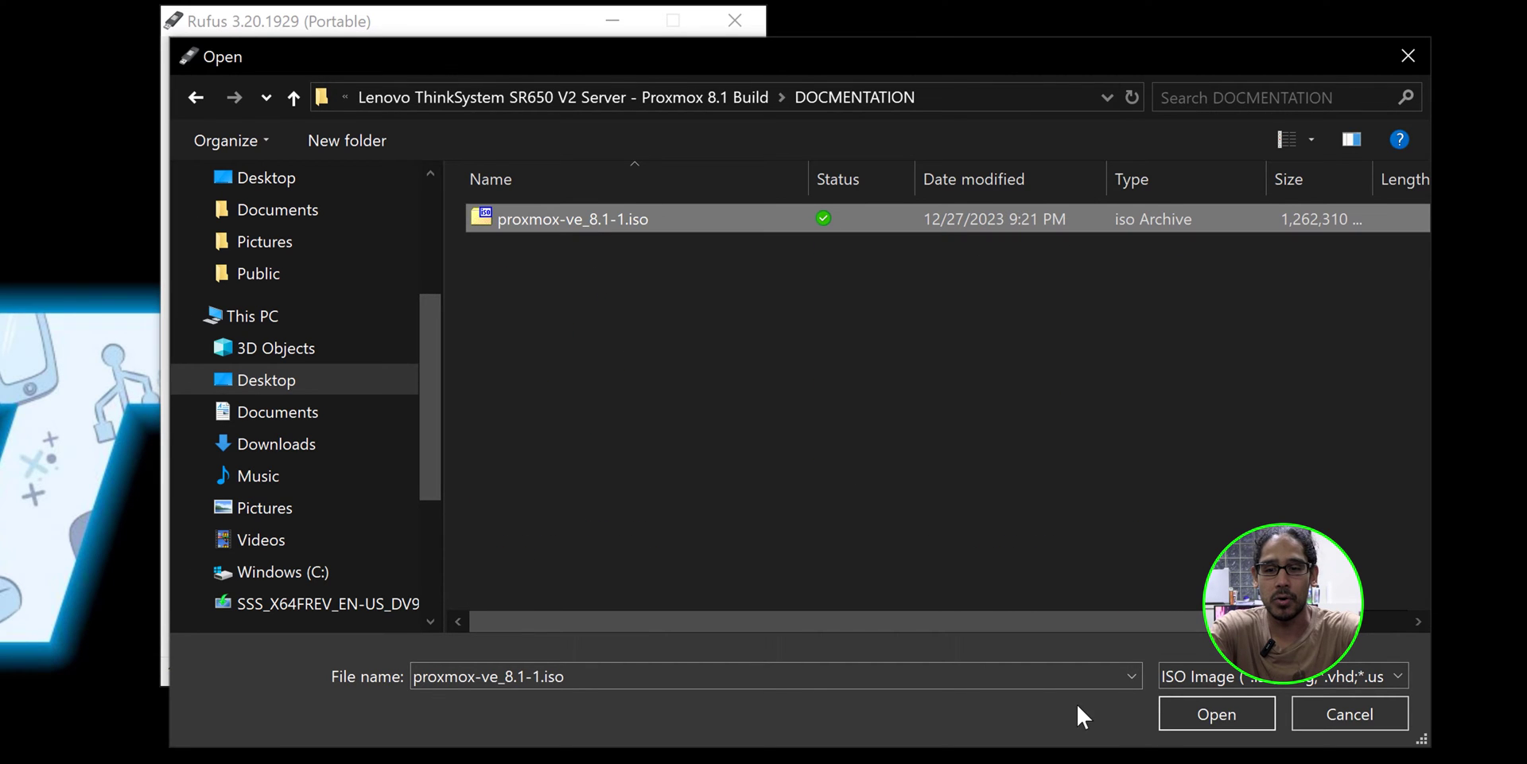
click(1186, 716)
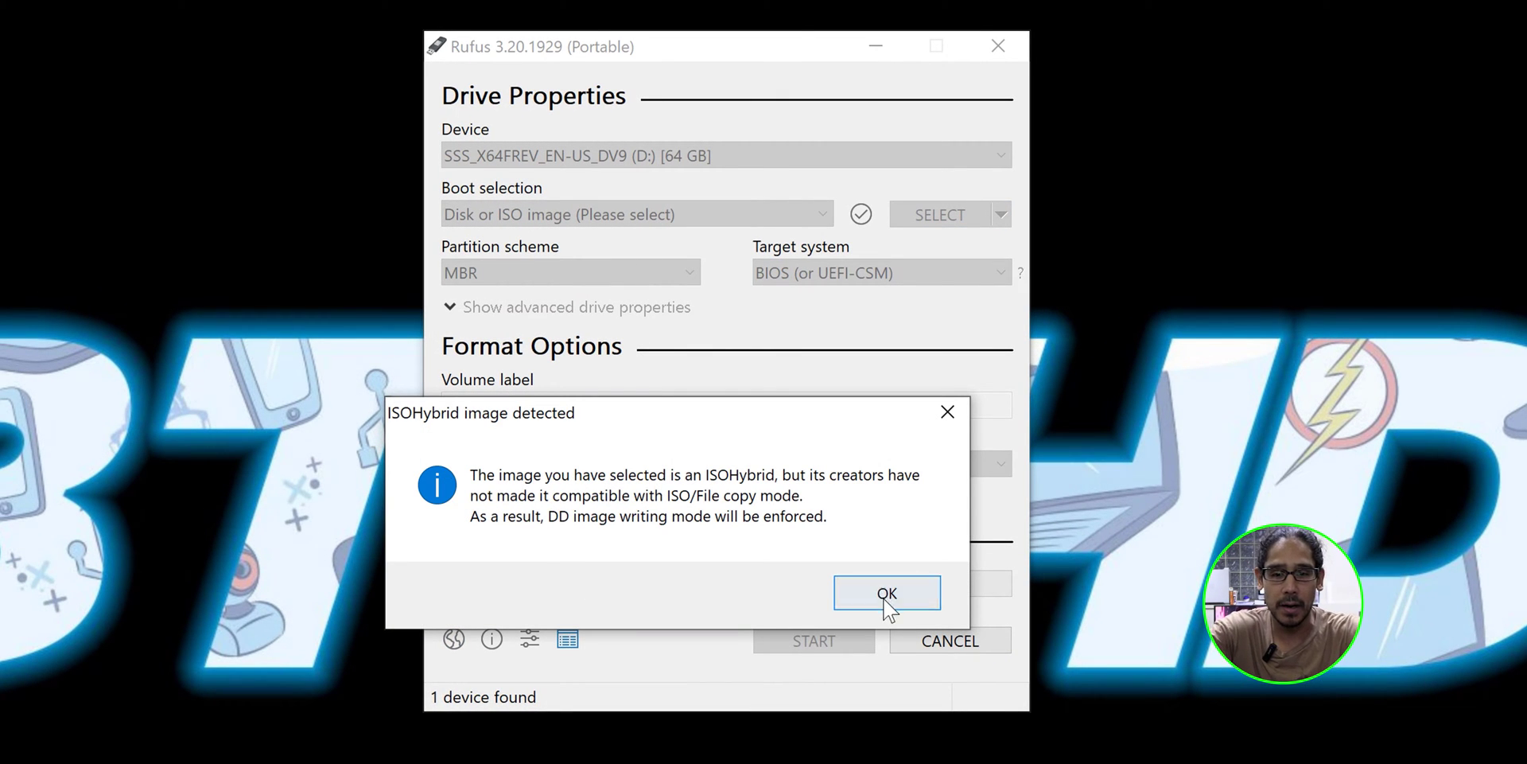
Accept DD image writing mode and start writing the ISO to the 64 GB USB drive, agreeing to erase its data.
click(887, 595)
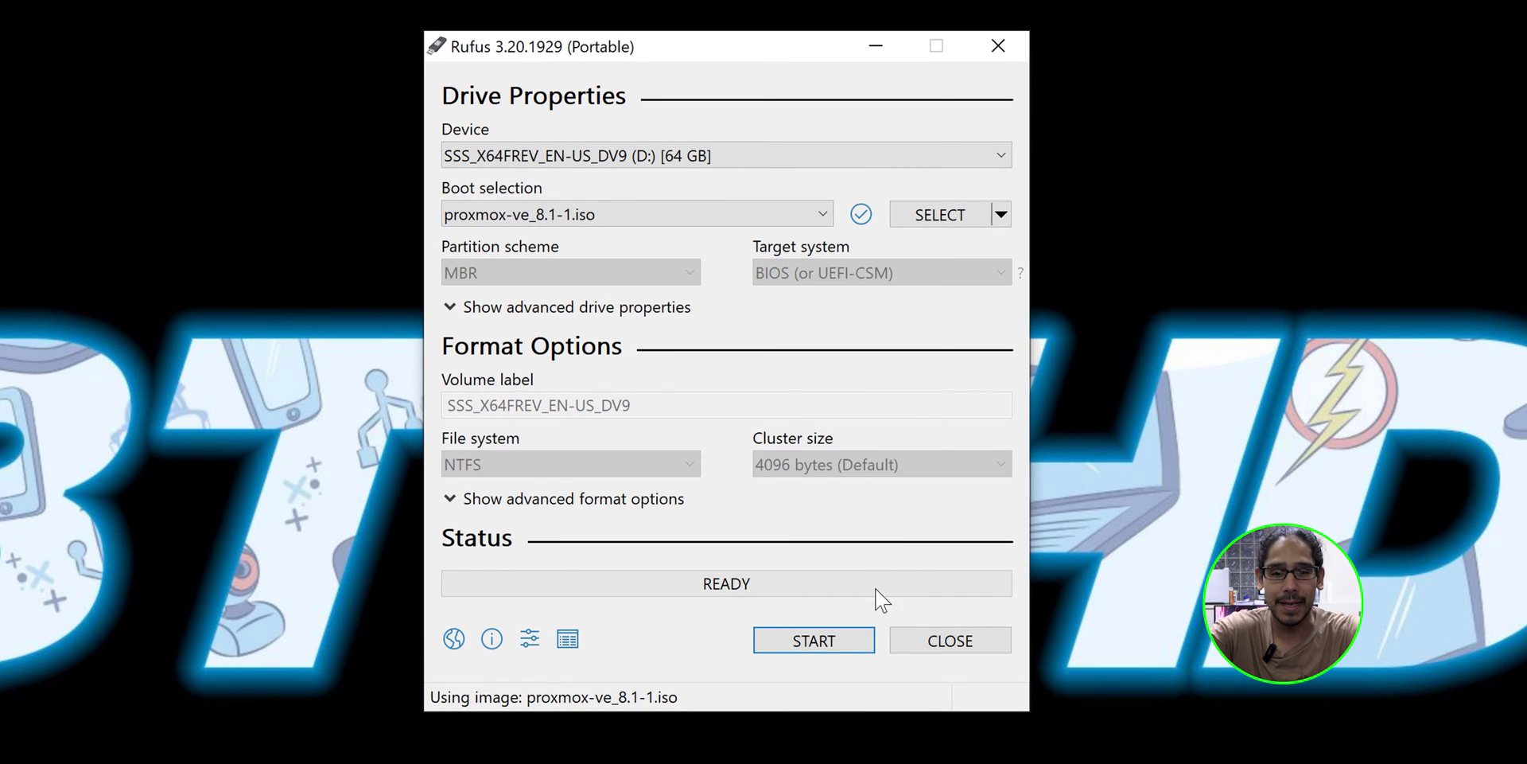
click(811, 641)
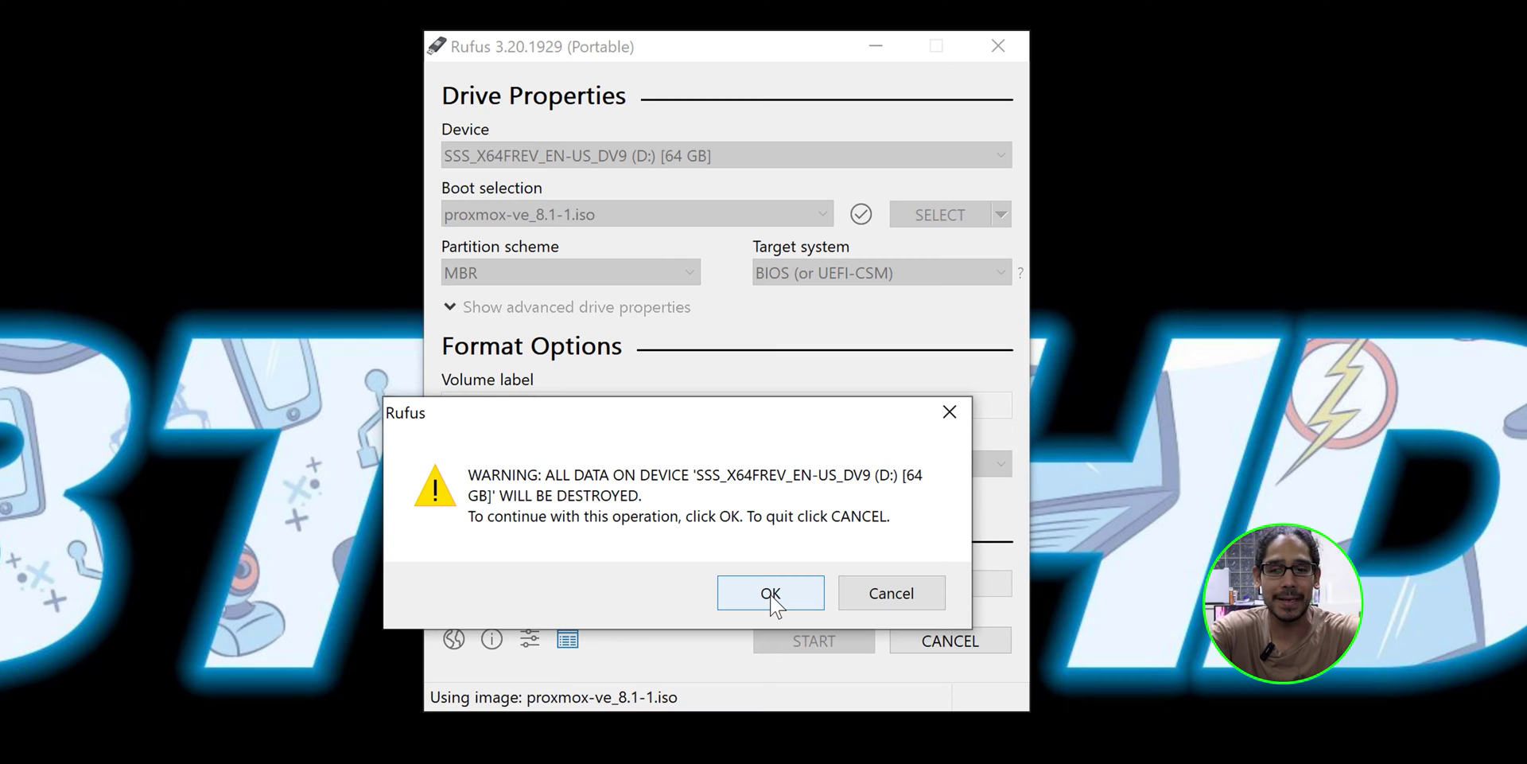
click(772, 595)
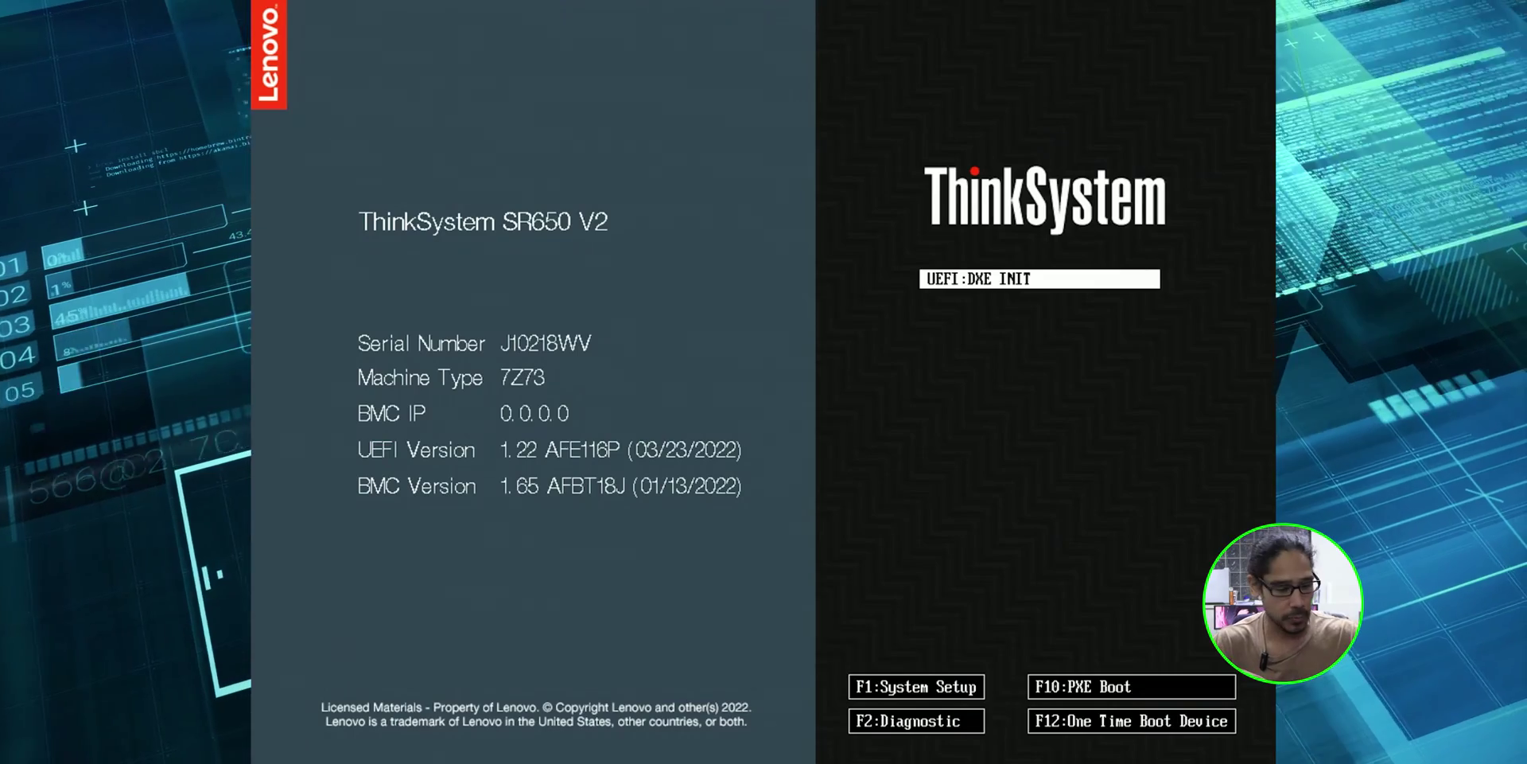
Enter the ThinkSystem server's System Setup and review its CPU, memory, disk and partition details and RAID setup.
key(F1)
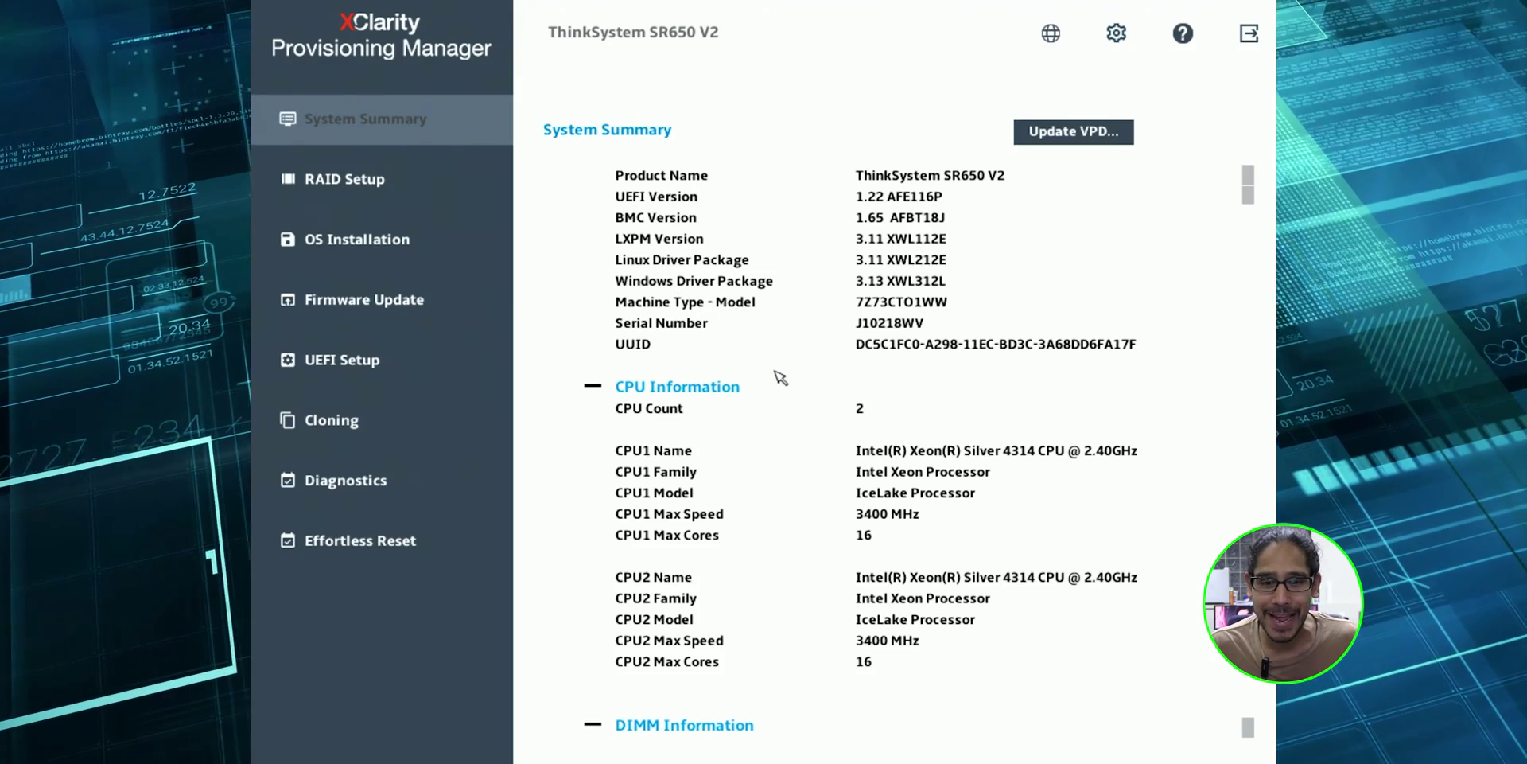
scroll(781, 377, down, 5)
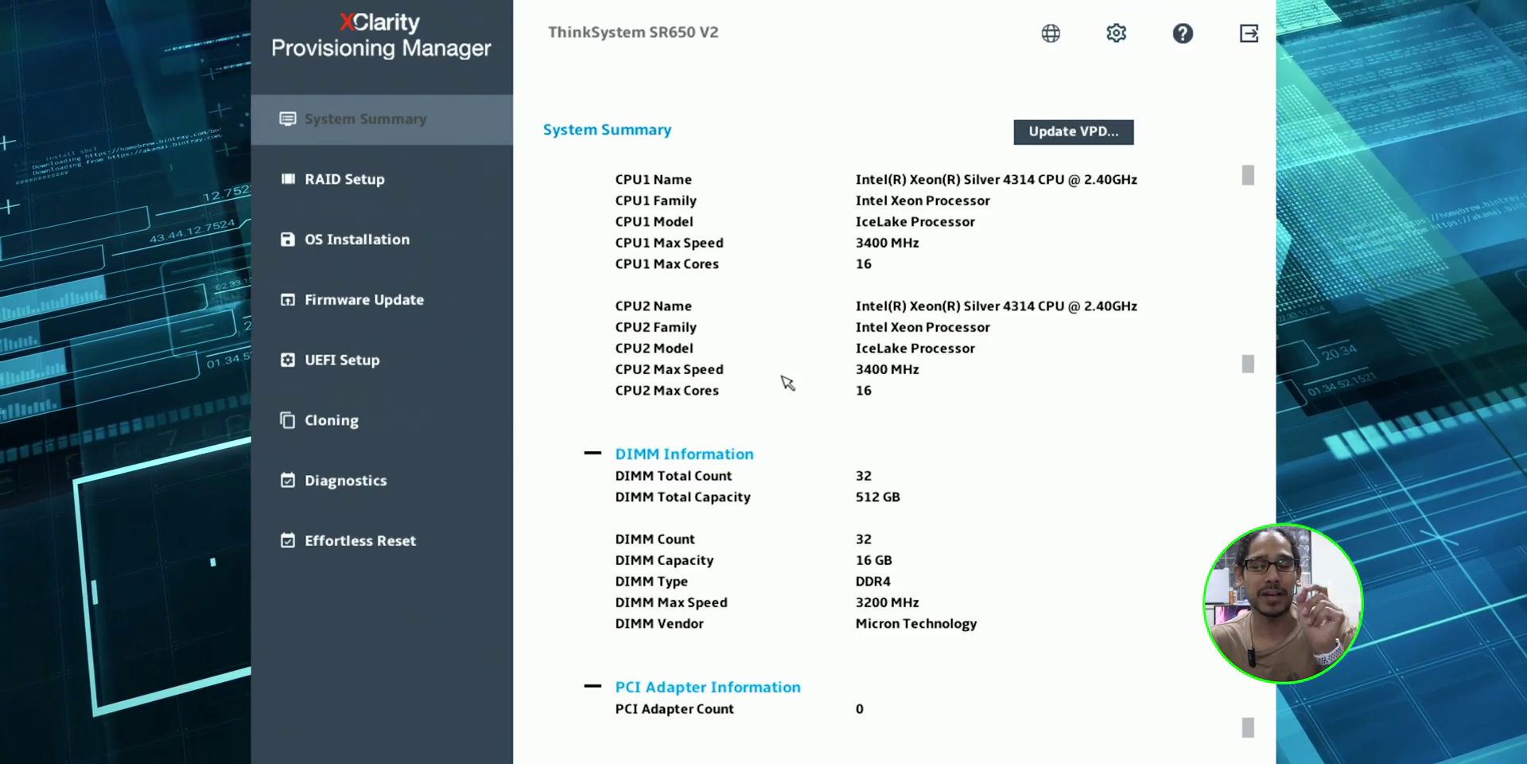
scroll(787, 382, down, 8)
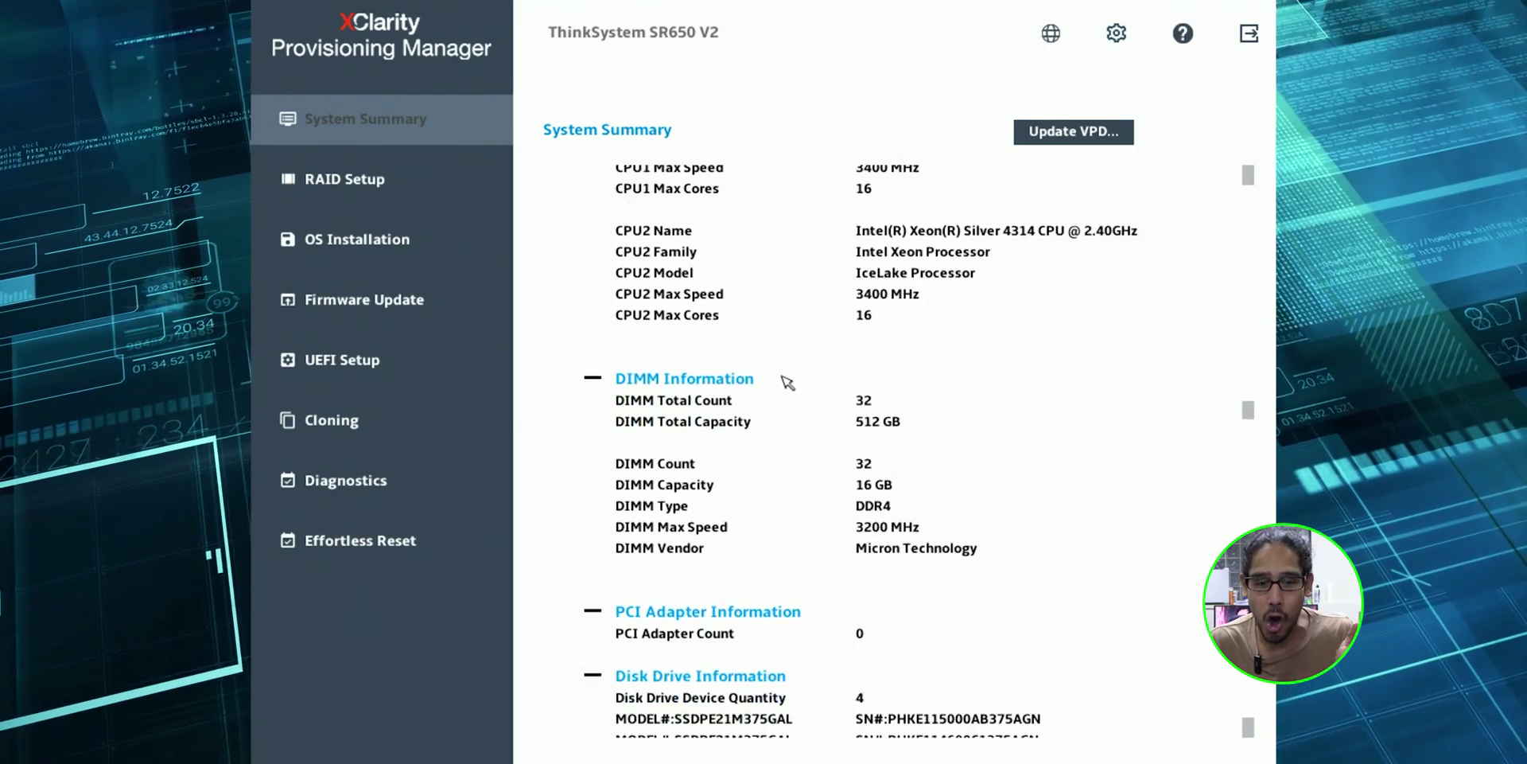
scroll(787, 381, down, 4)
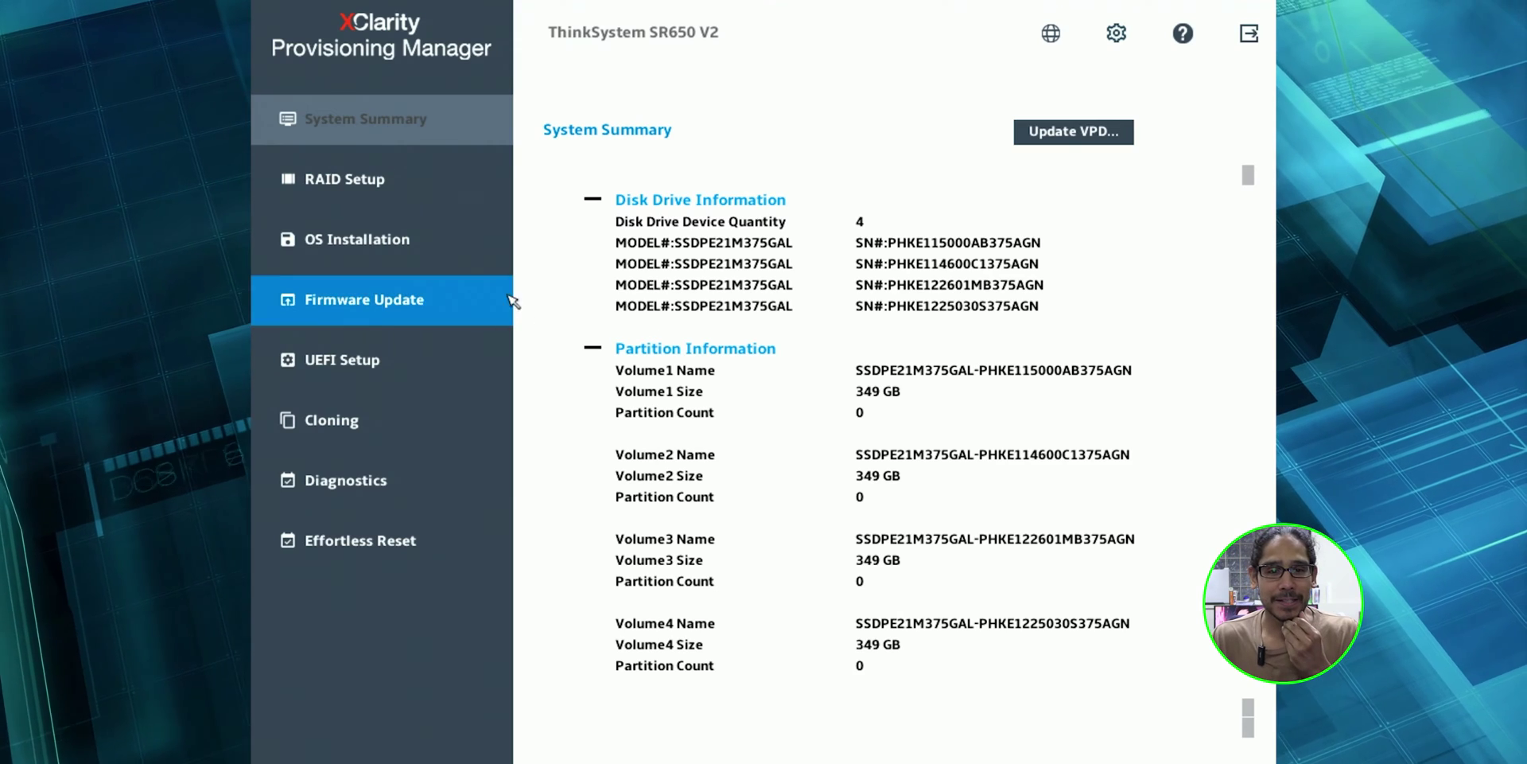
click(402, 191)
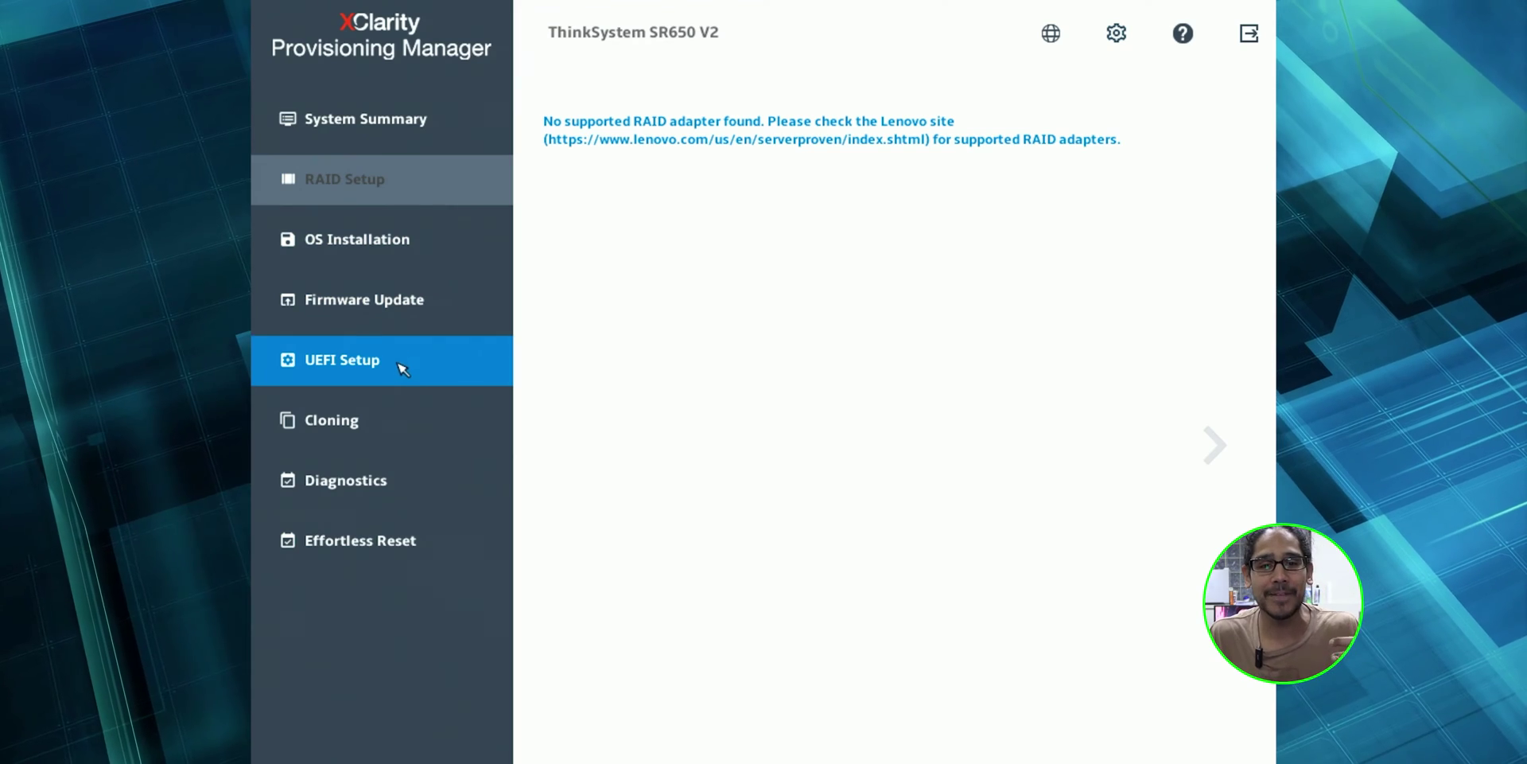
In the UEFI Boot Manager, add USB Storage as a generic boot option and save the changes.
click(401, 368)
click(398, 350)
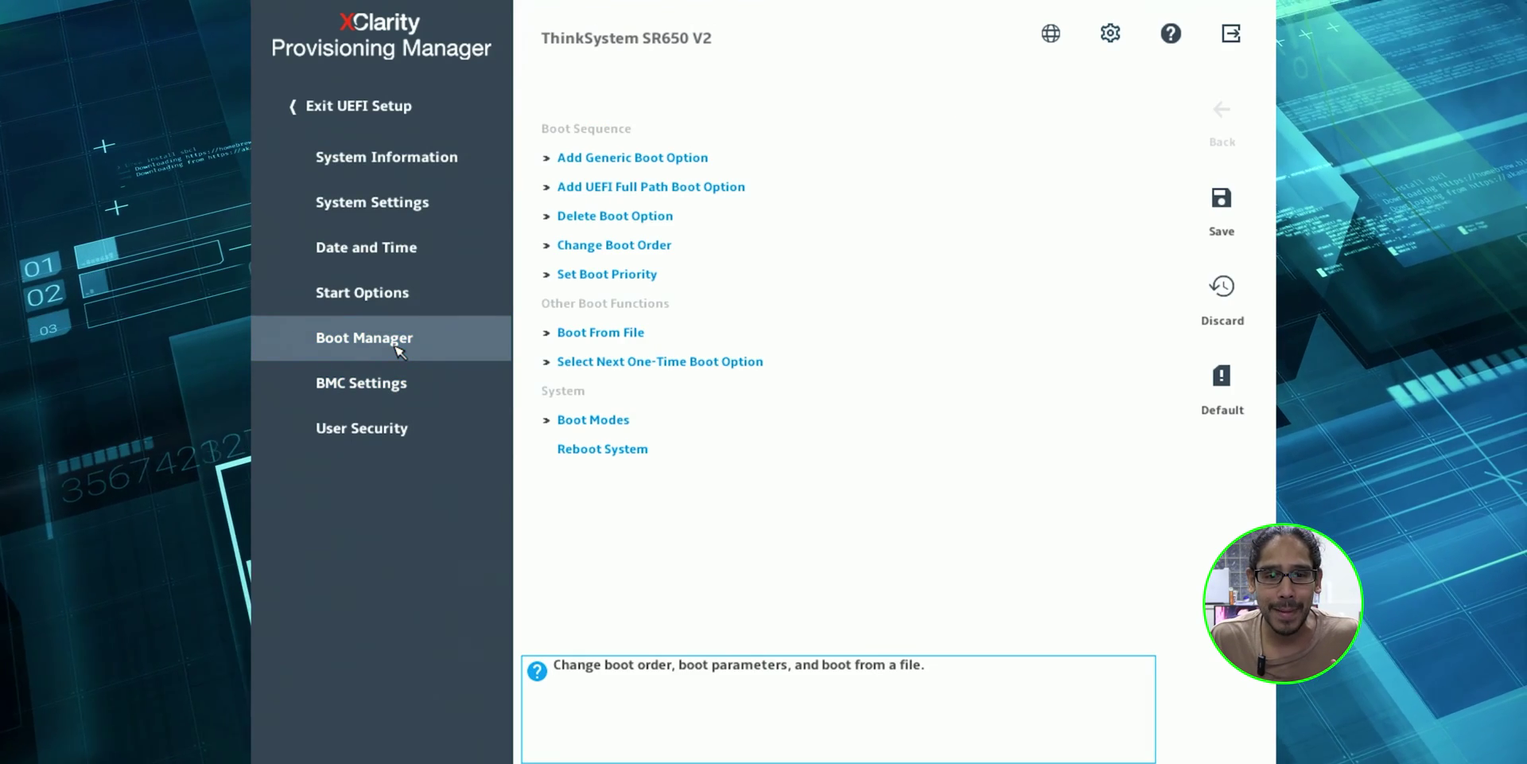
click(598, 159)
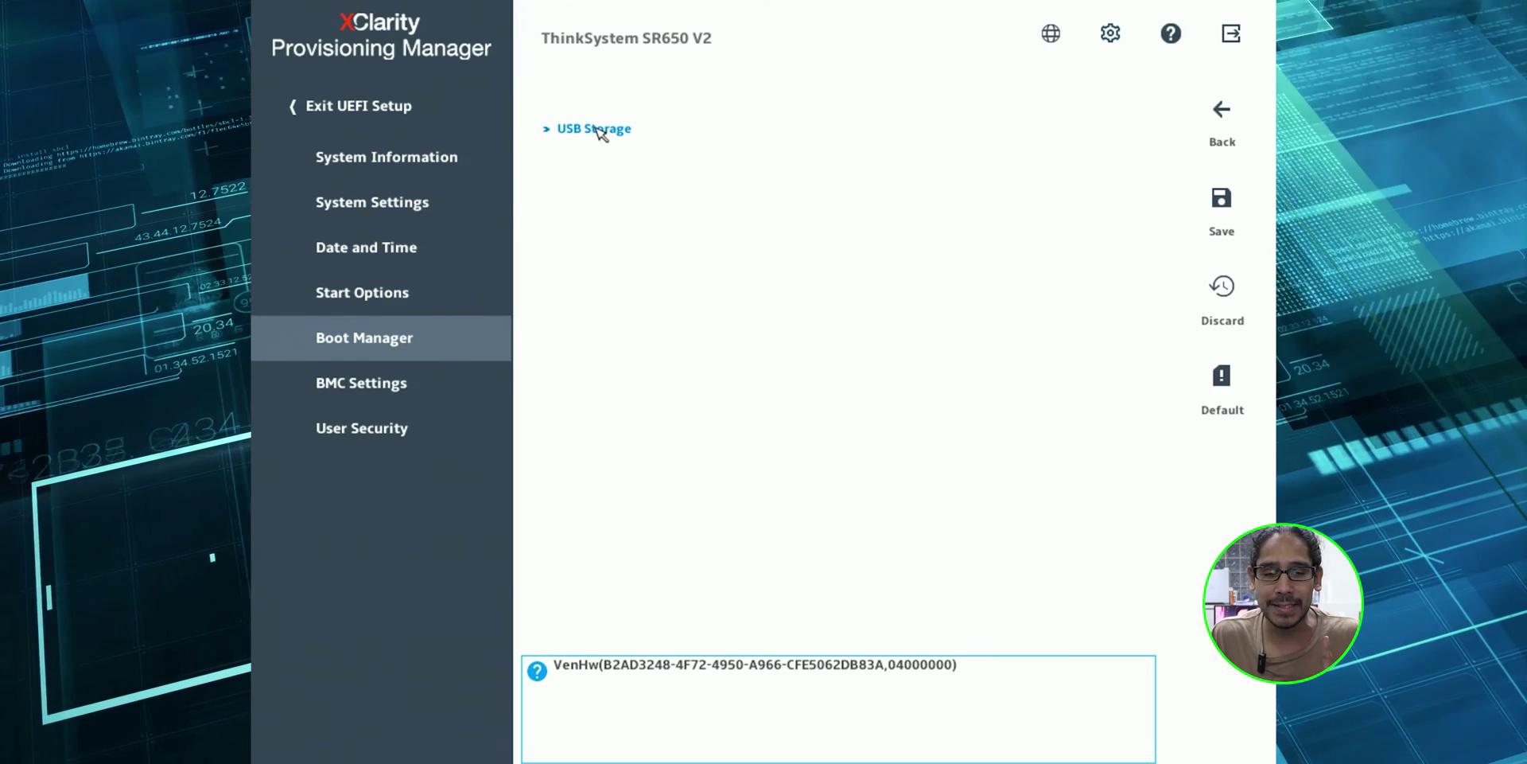
click(601, 132)
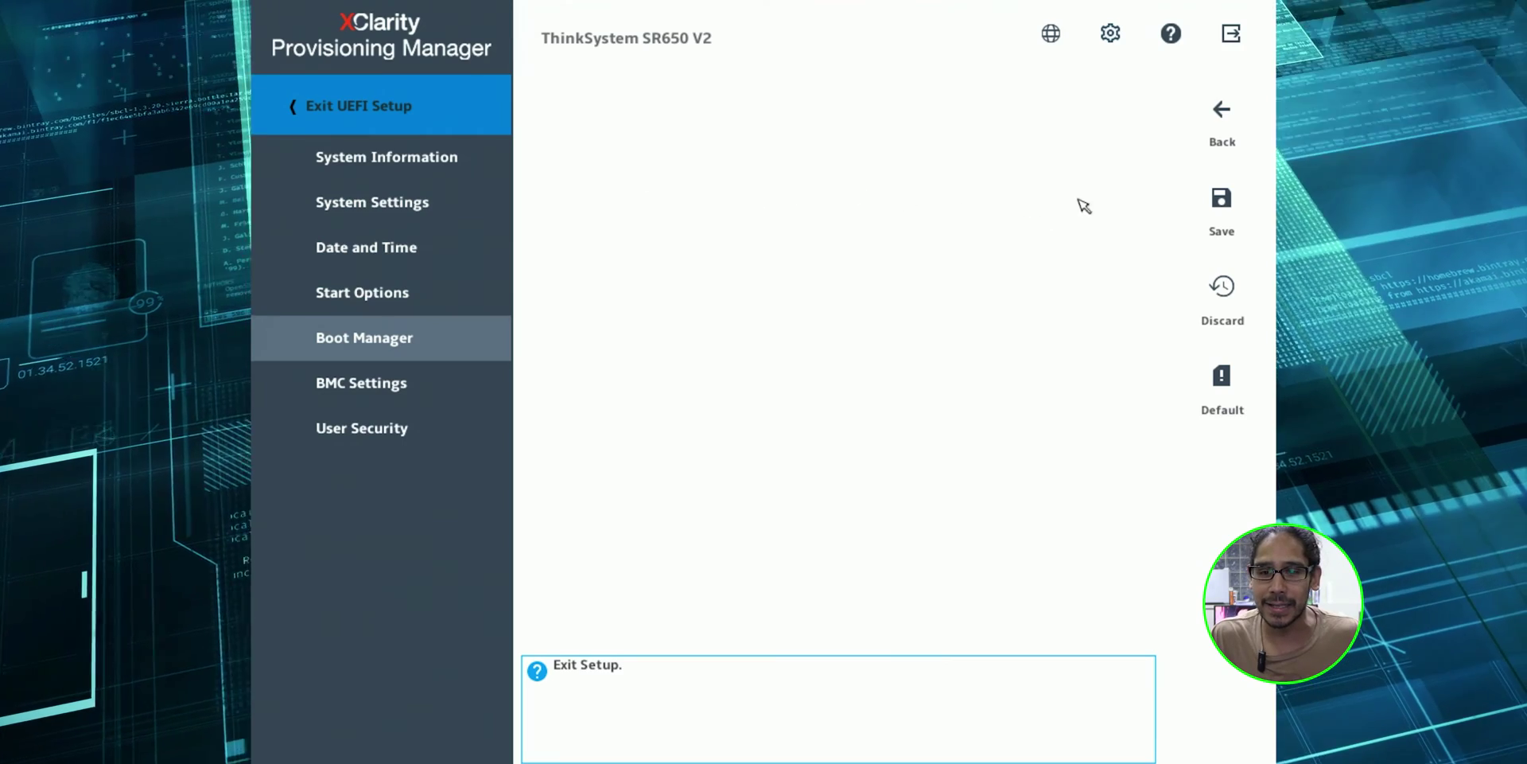
click(1222, 202)
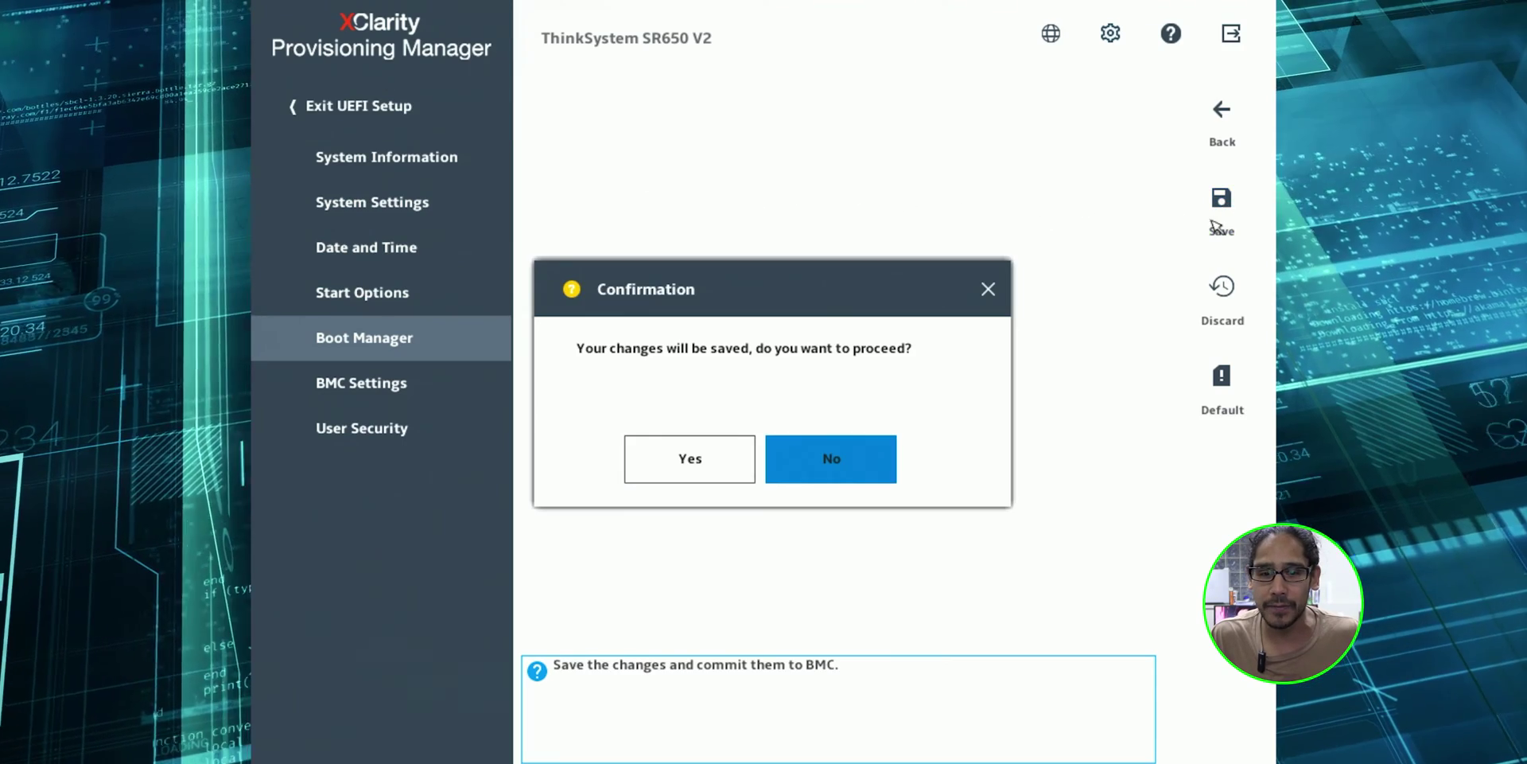
click(720, 463)
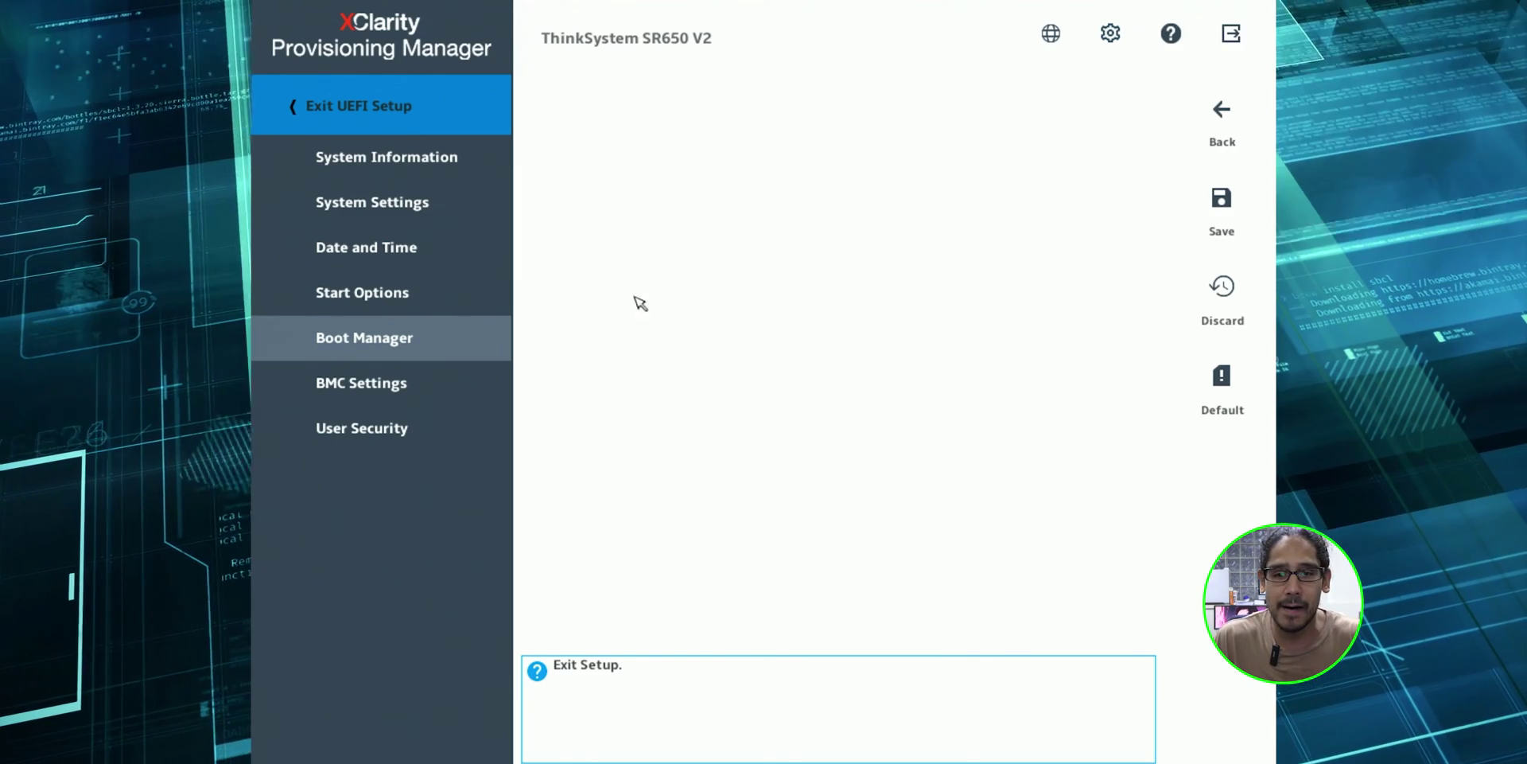
Check the boot order for the USB Storage entry, and exit the provisioning manager to reboot the server.
click(1233, 116)
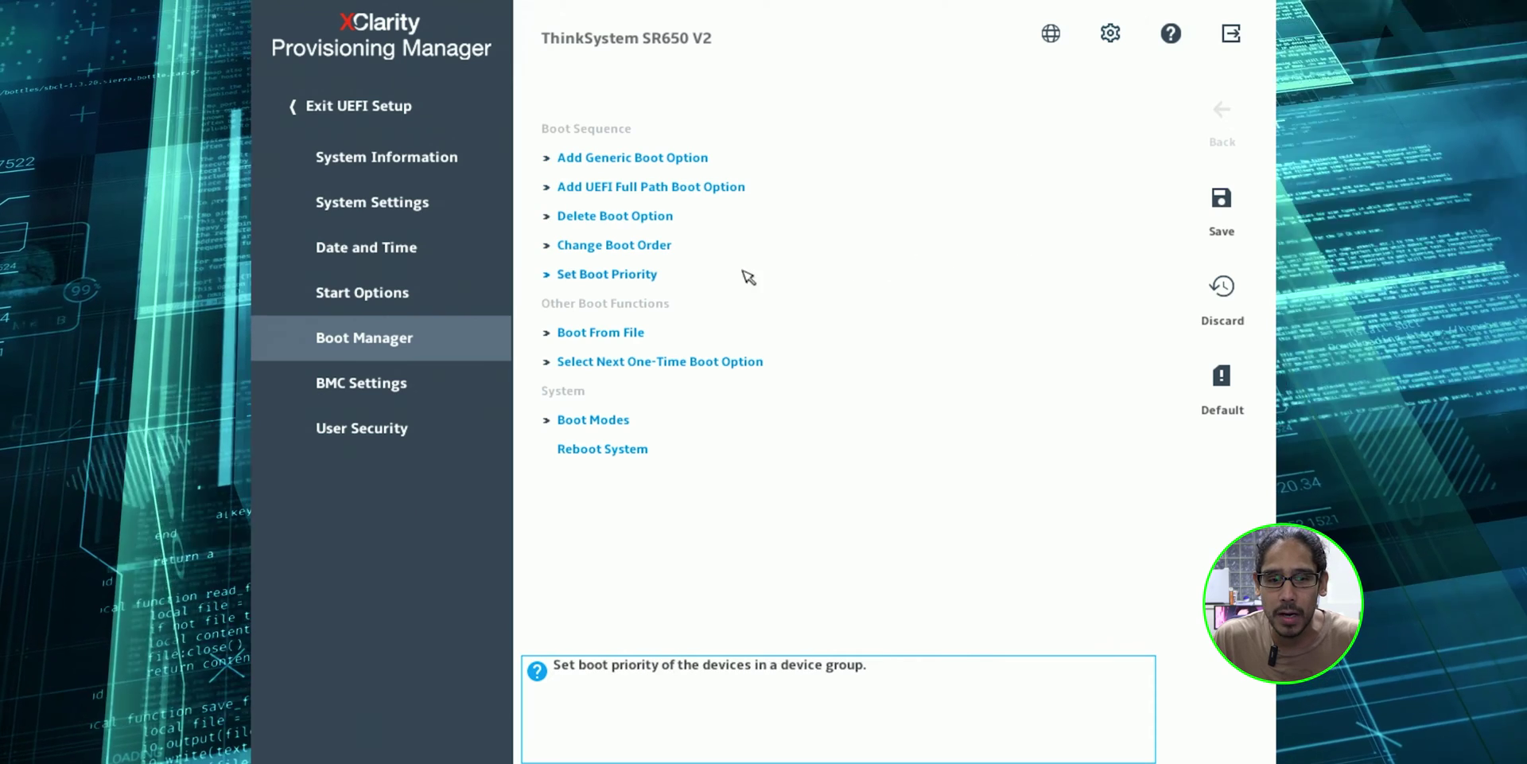
click(646, 245)
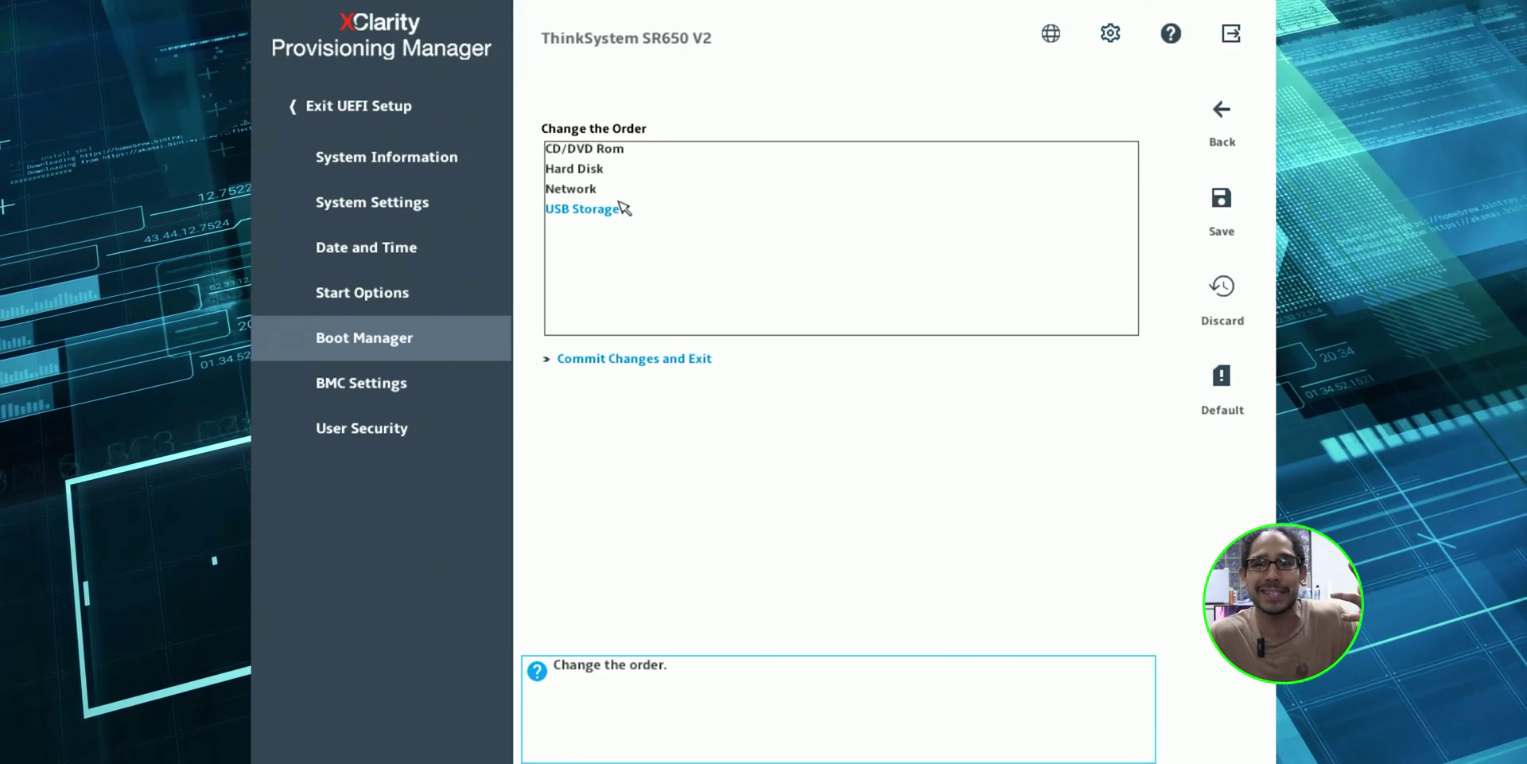
click(1245, 33)
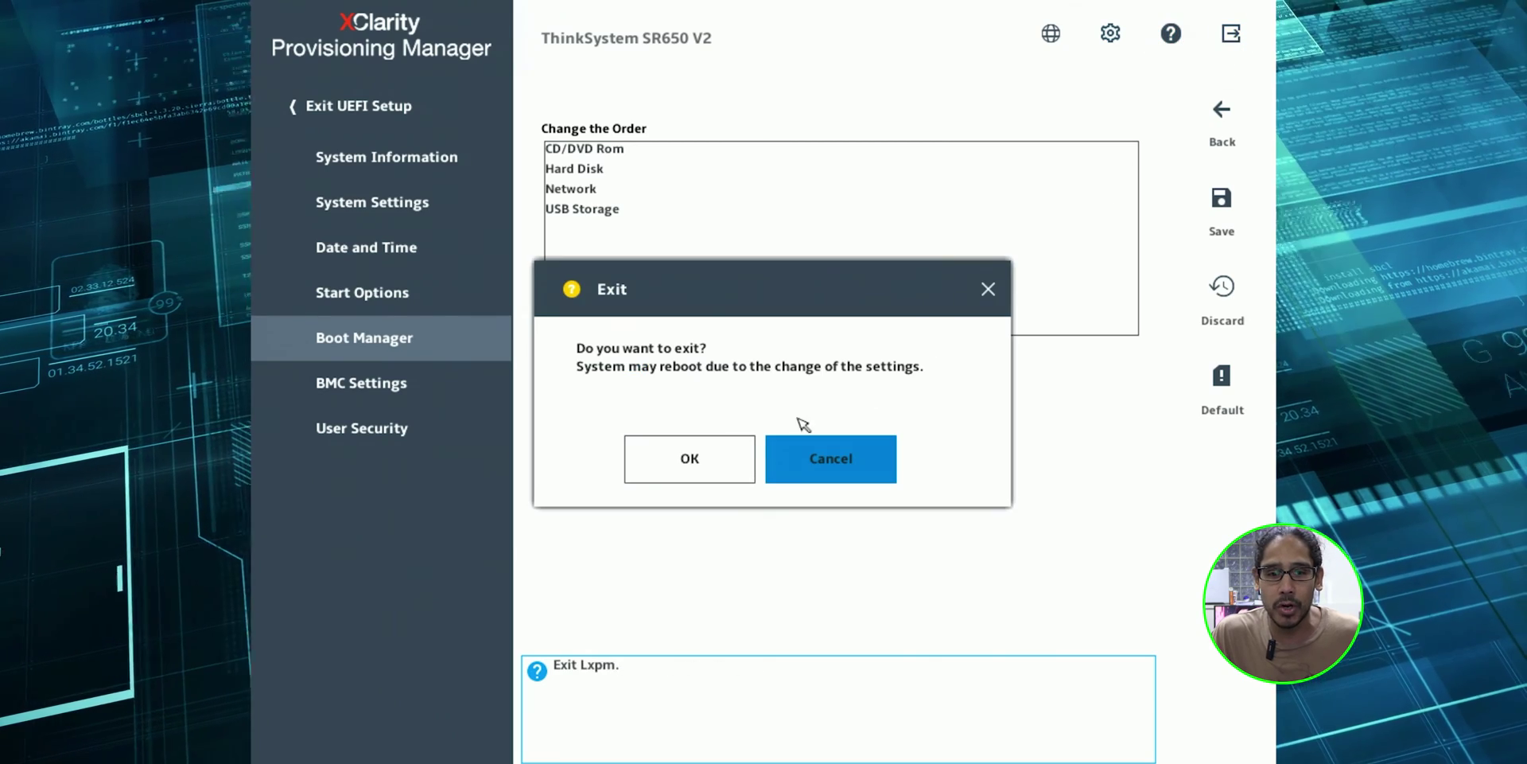
click(689, 459)
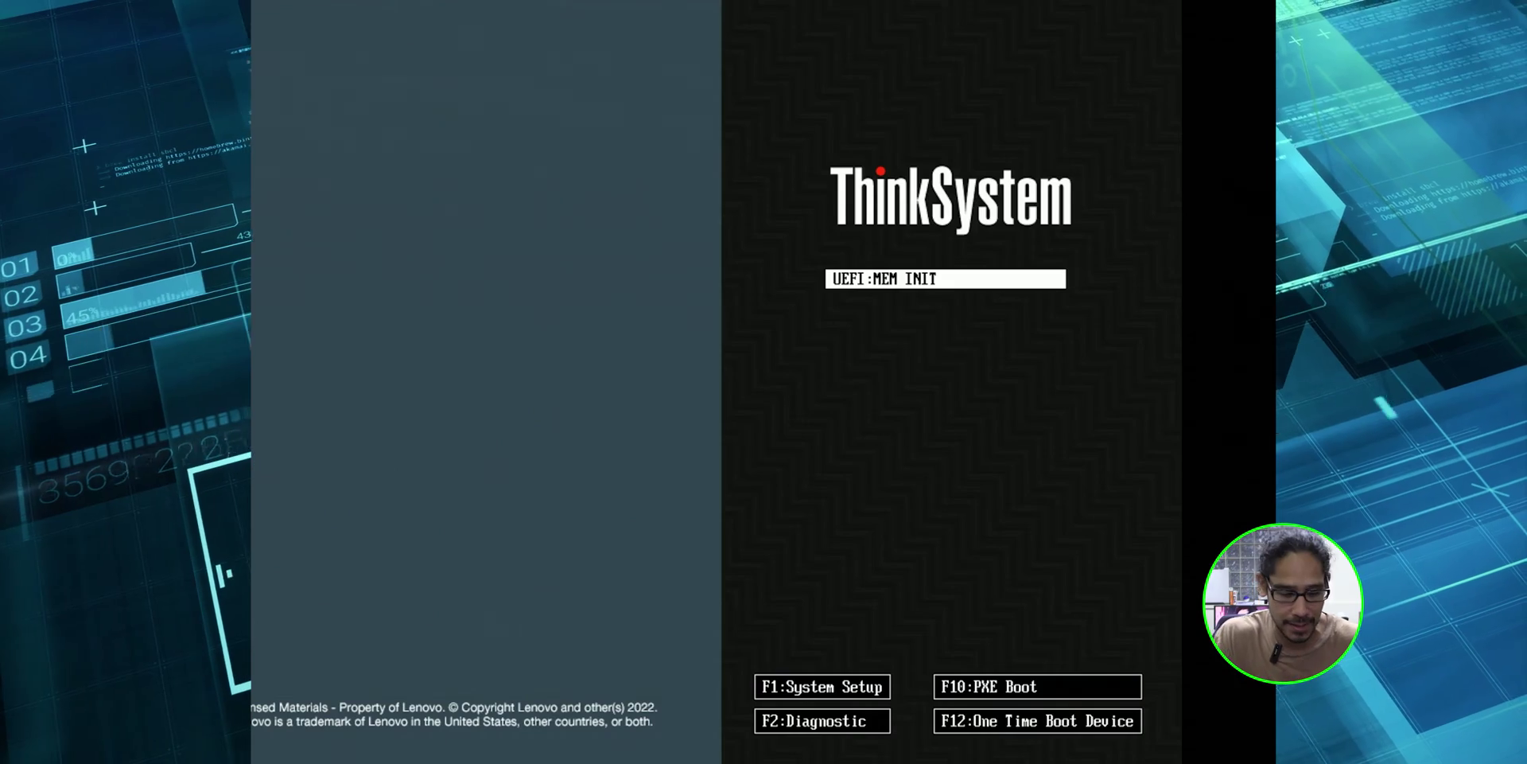
Open the one-time boot device selection during startup and boot from the UEFI SanDisk drive with Legacy Mode off.
key(F12)
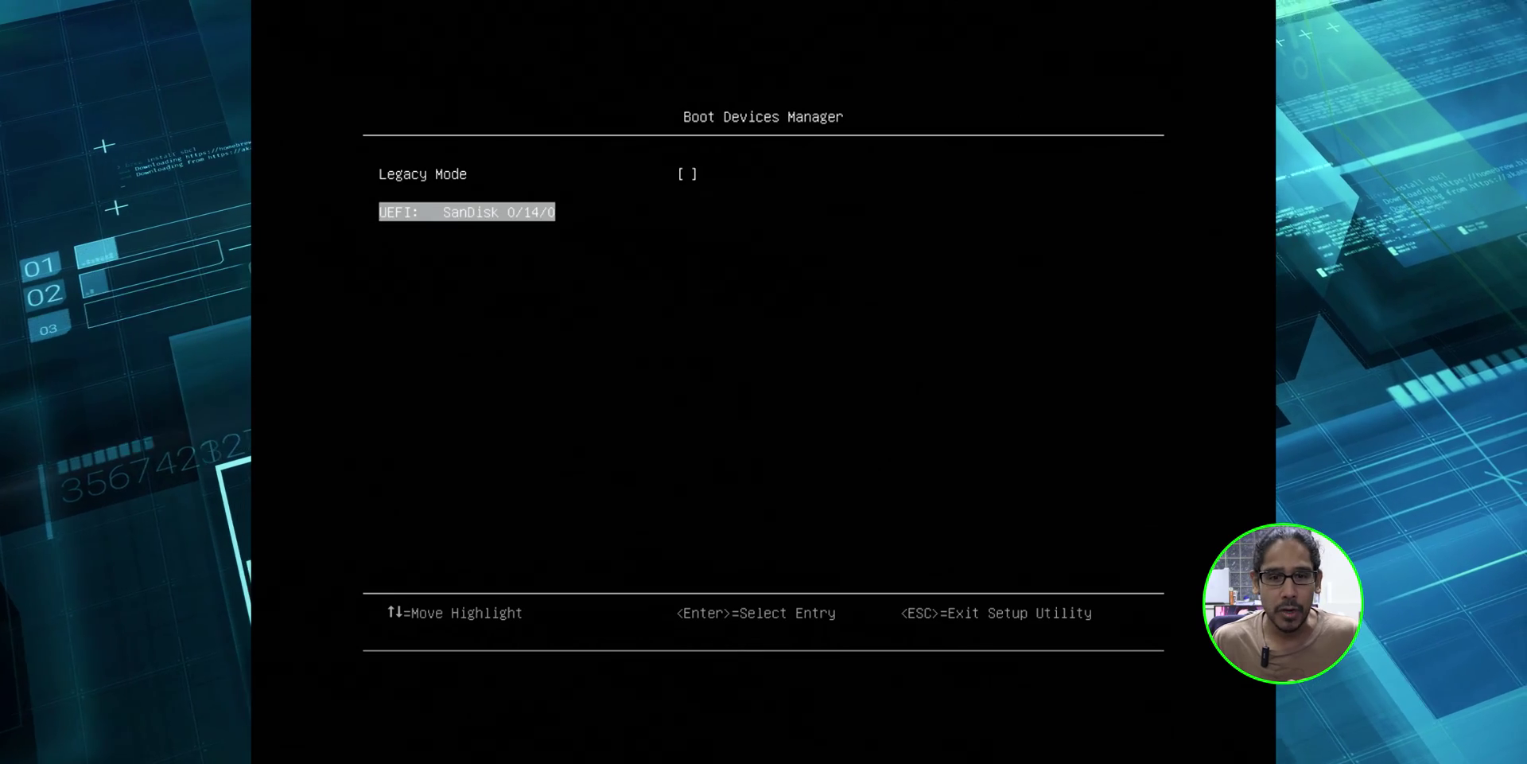
key(Up)
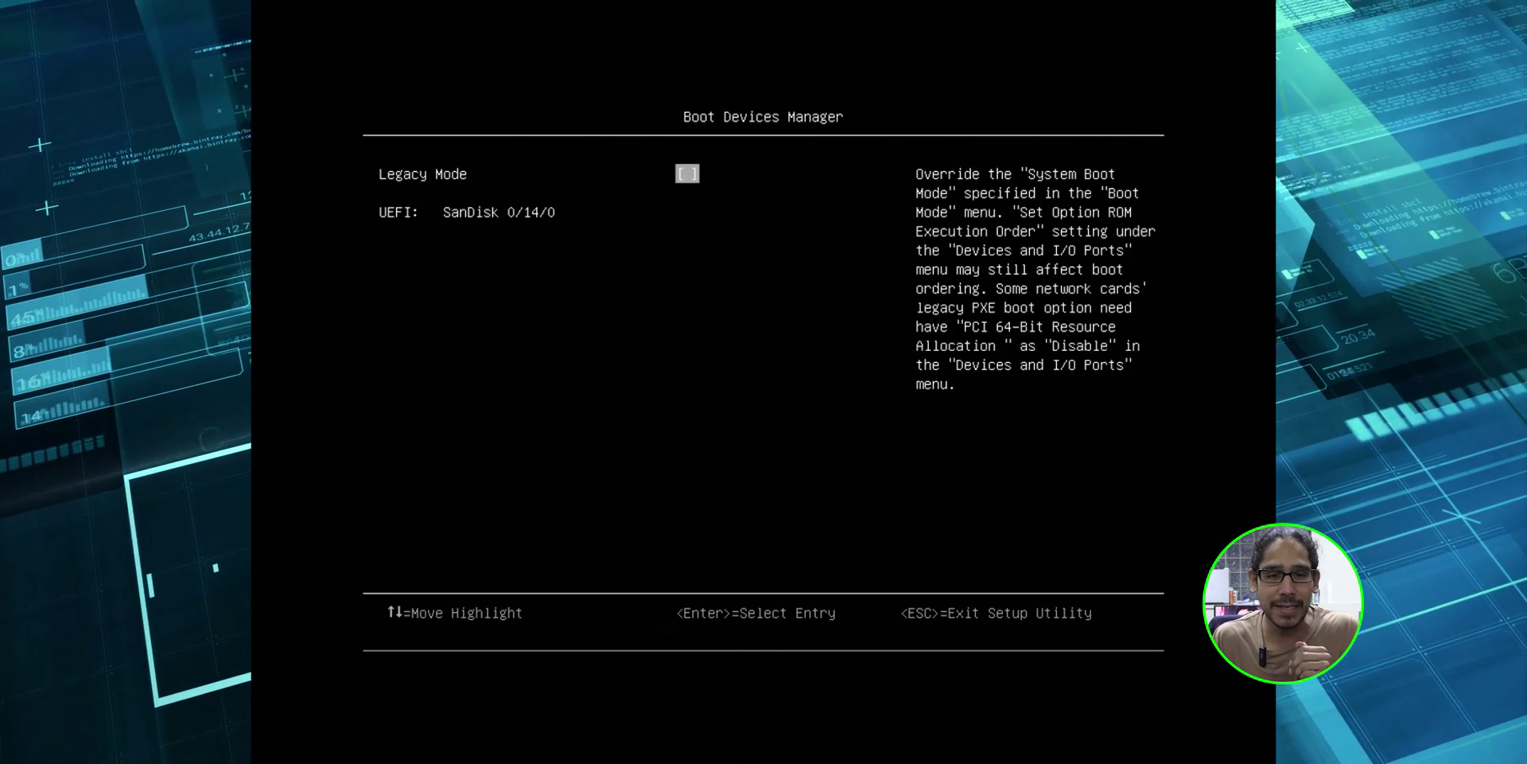
key(Down)
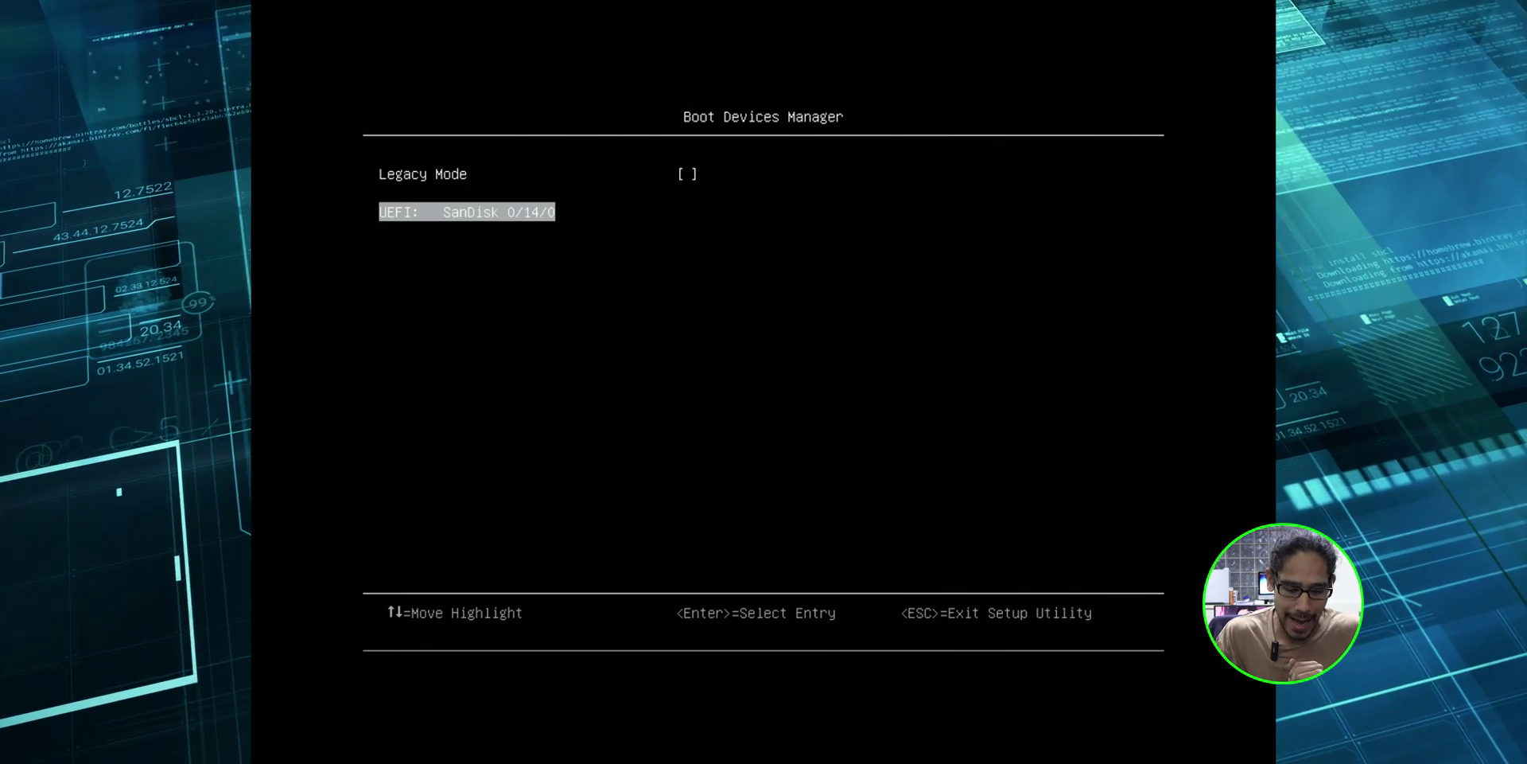
key(Return)
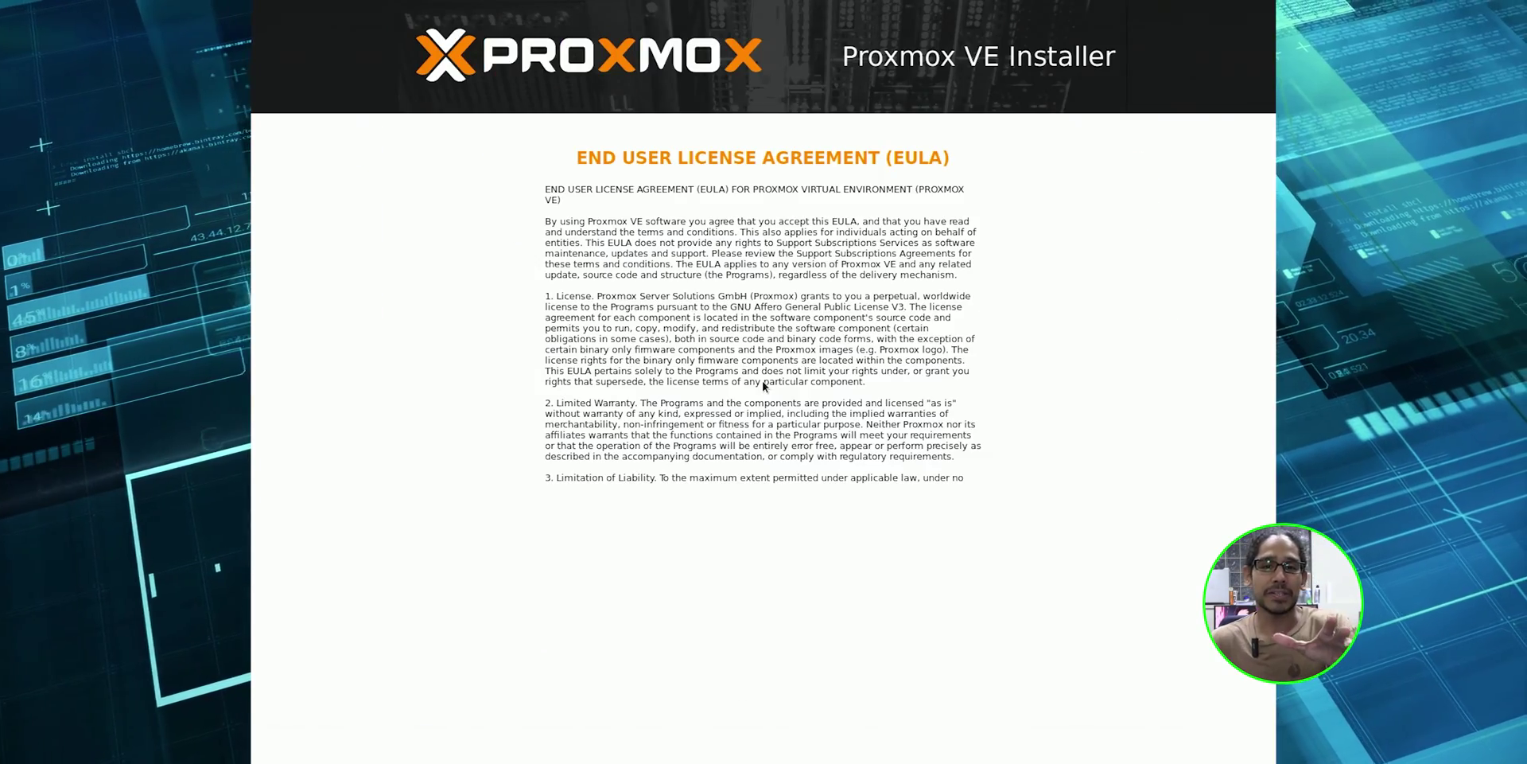
Read through and accept the Proxmox VE license agreement, and choose /dev/nvme0n1 (349.32GiB) as the target hard disk.
scroll(796, 310, down, 10)
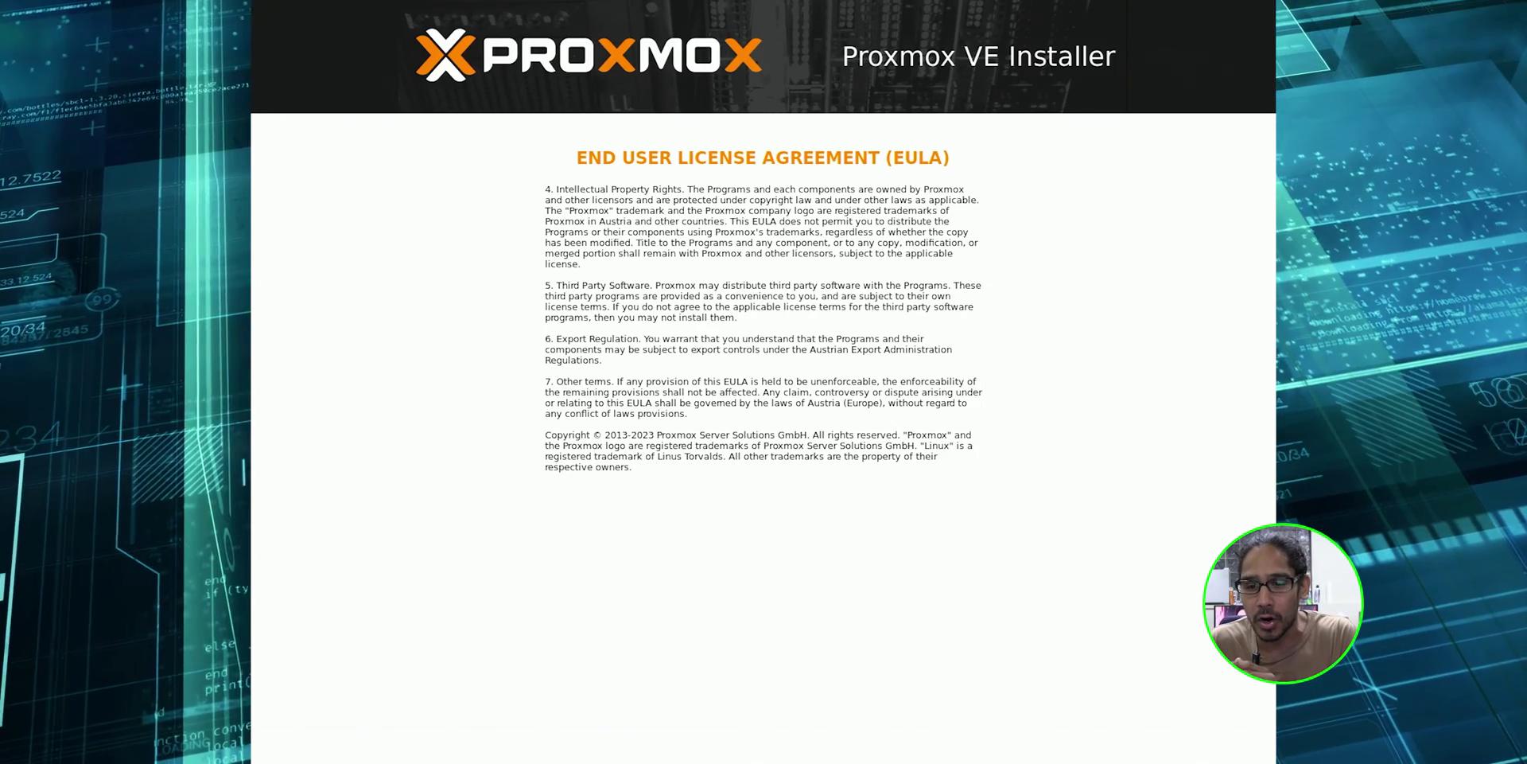
key(Return)
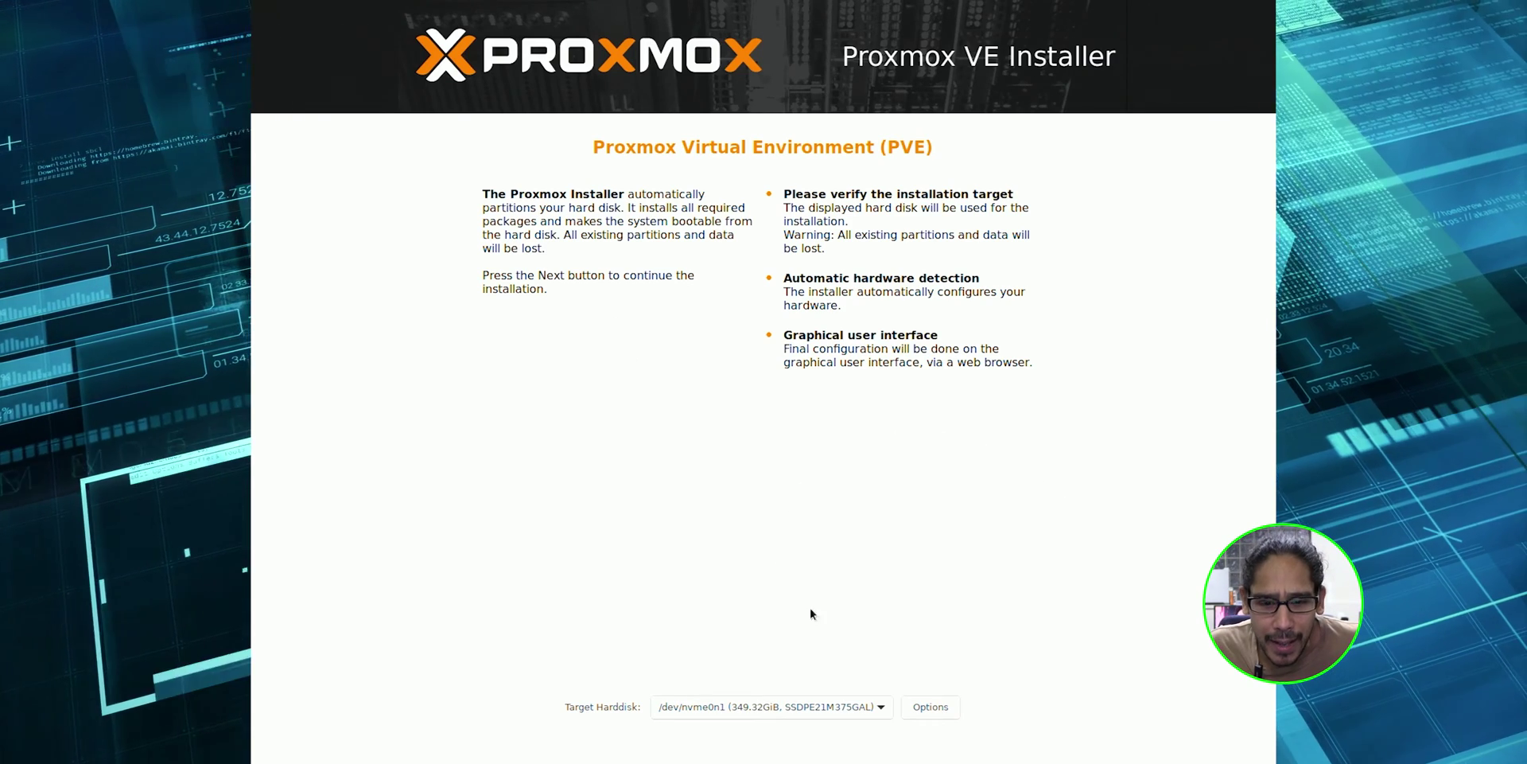
click(880, 708)
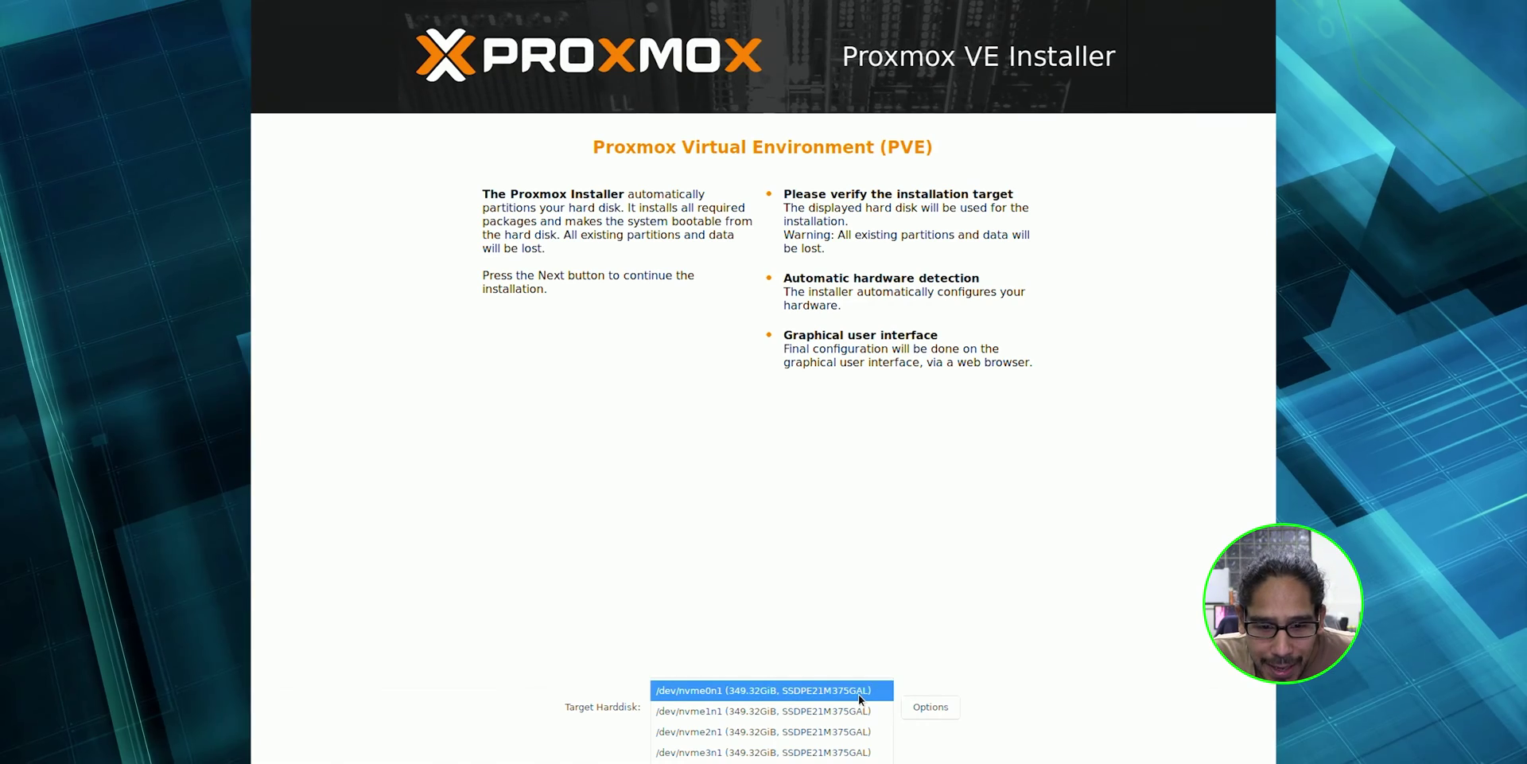
click(858, 691)
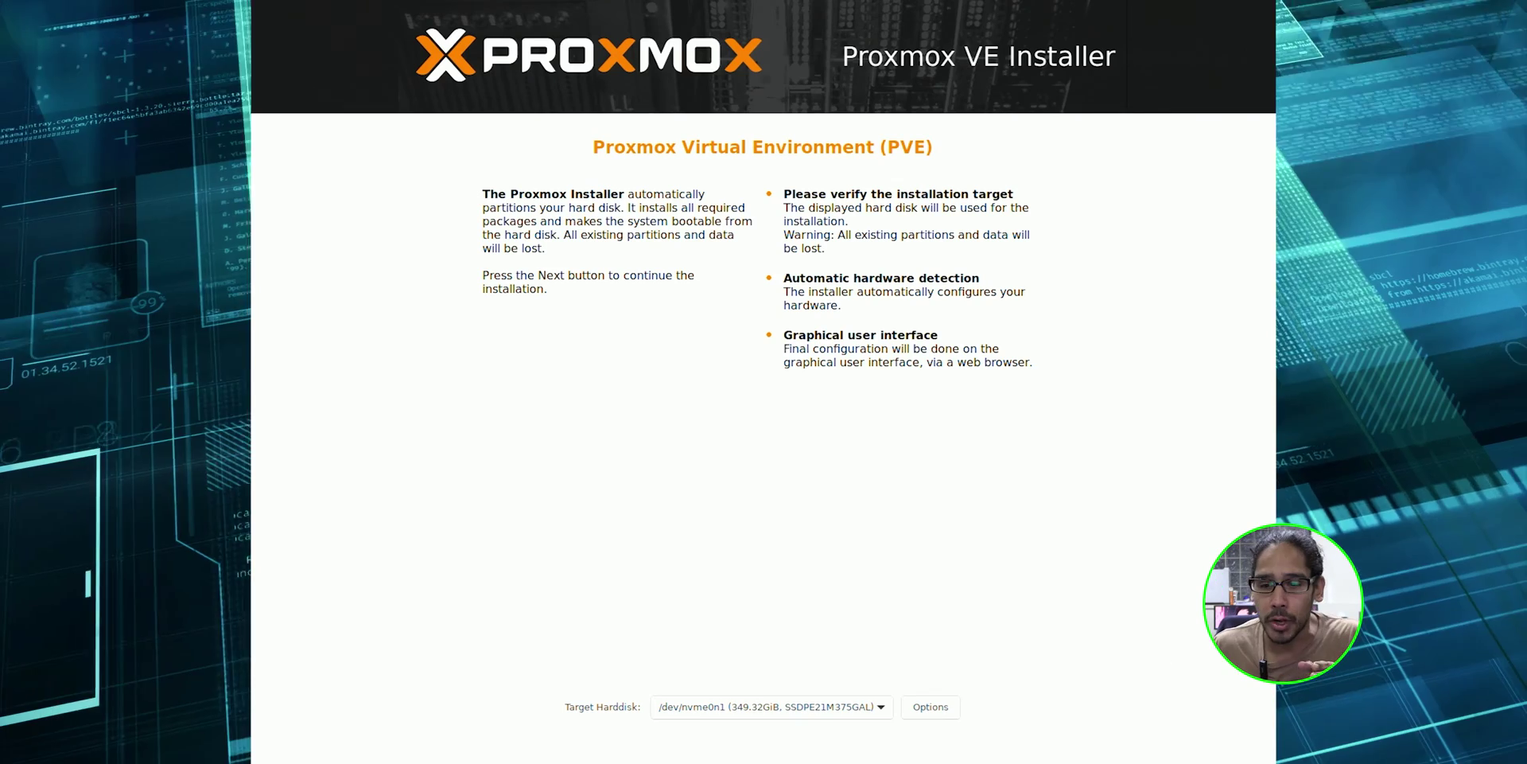
Proceed to the location settings, enter US as the country, and choose America/New_York as the time zone.
key(Return)
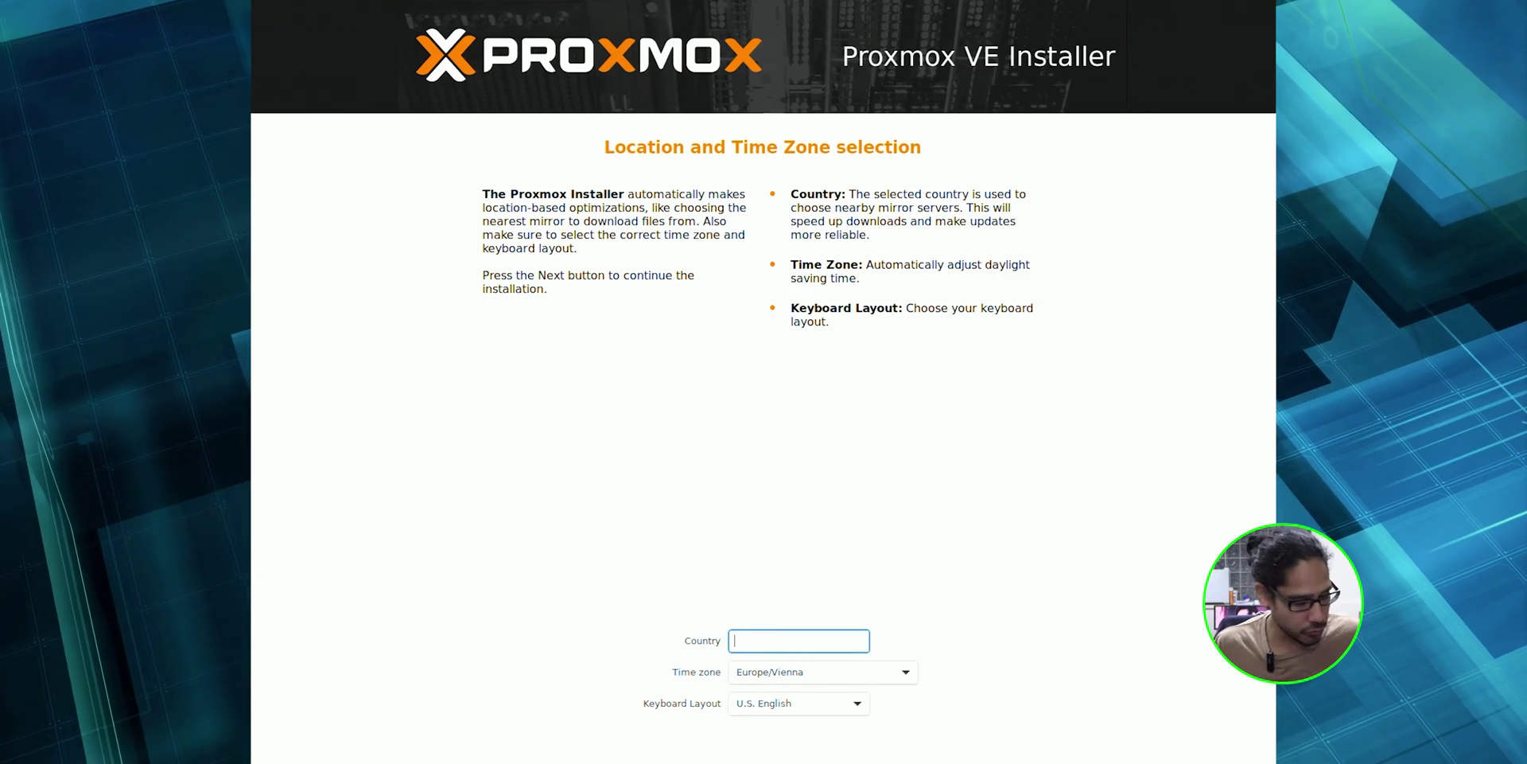
text(US)
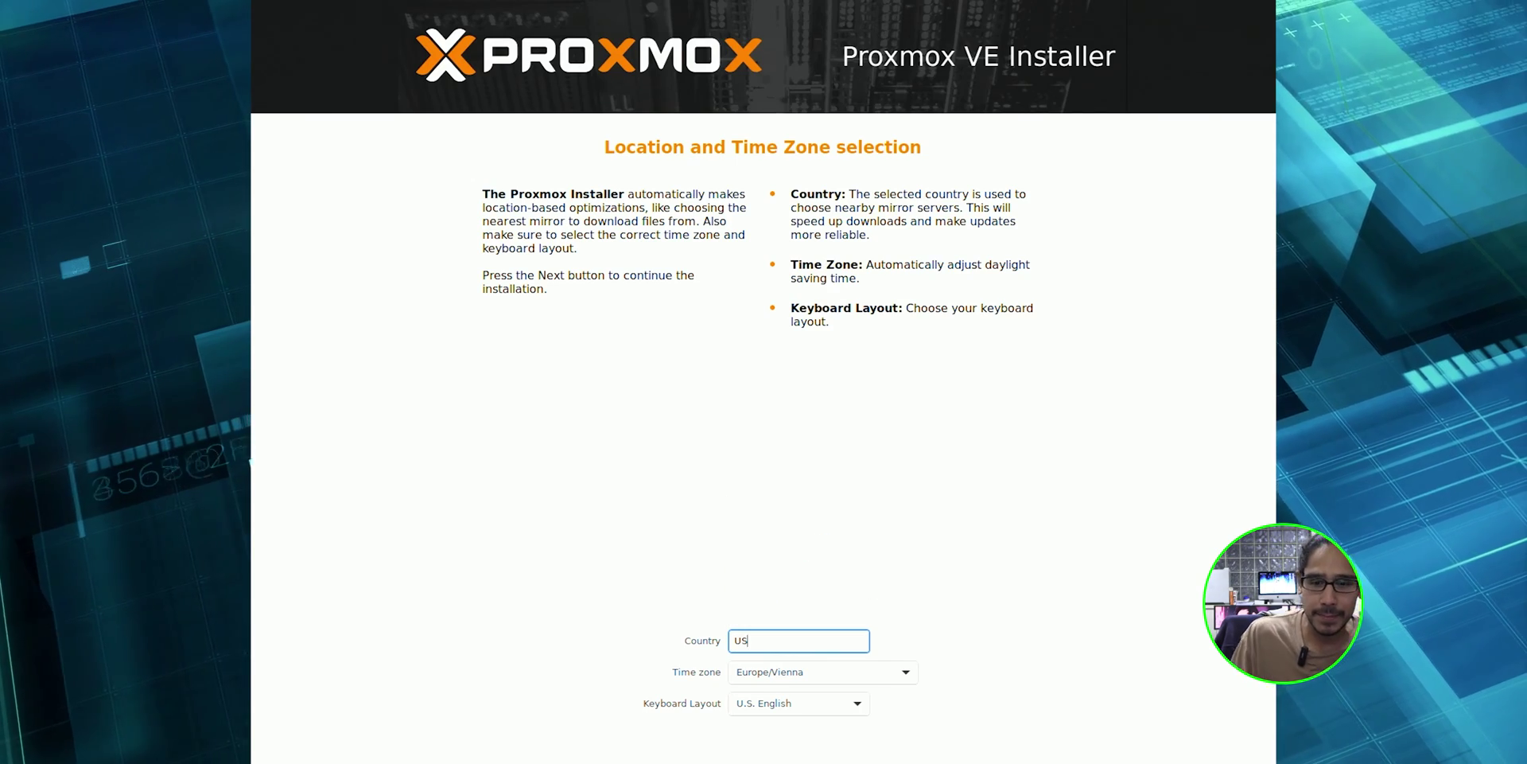
click(790, 677)
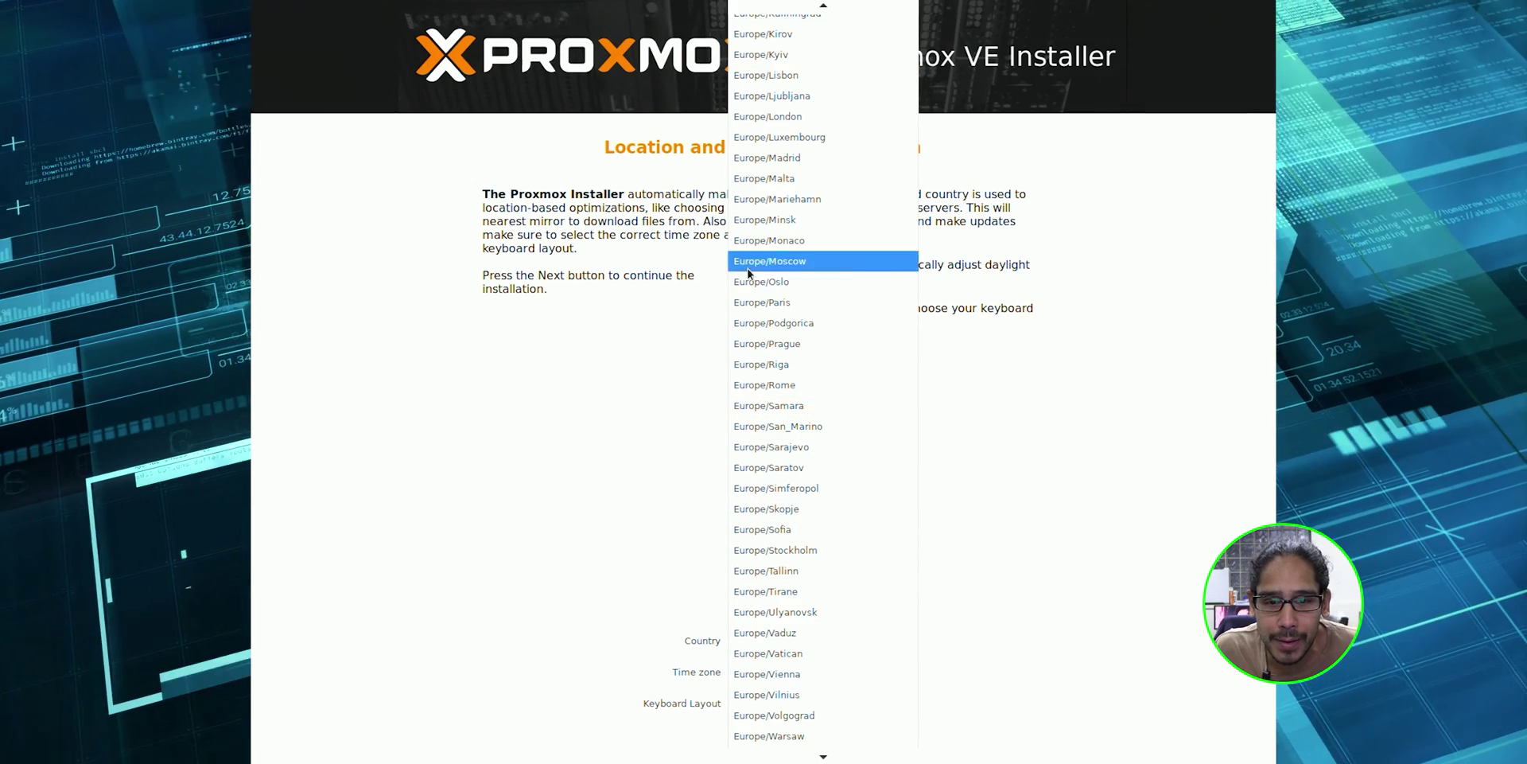
scroll(831, 319, down, 1)
scroll(851, 442, down, 10)
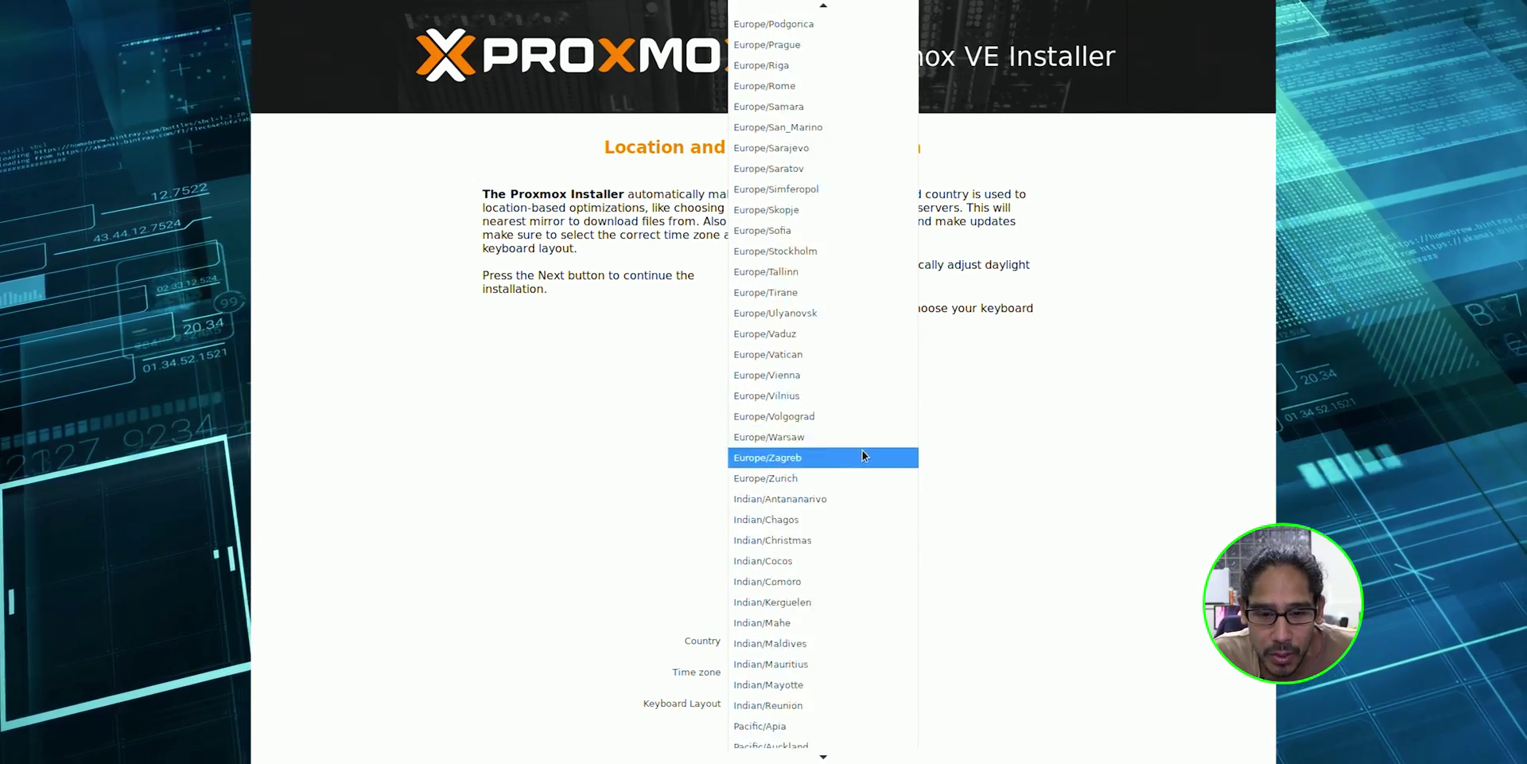
scroll(847, 318, up, 20)
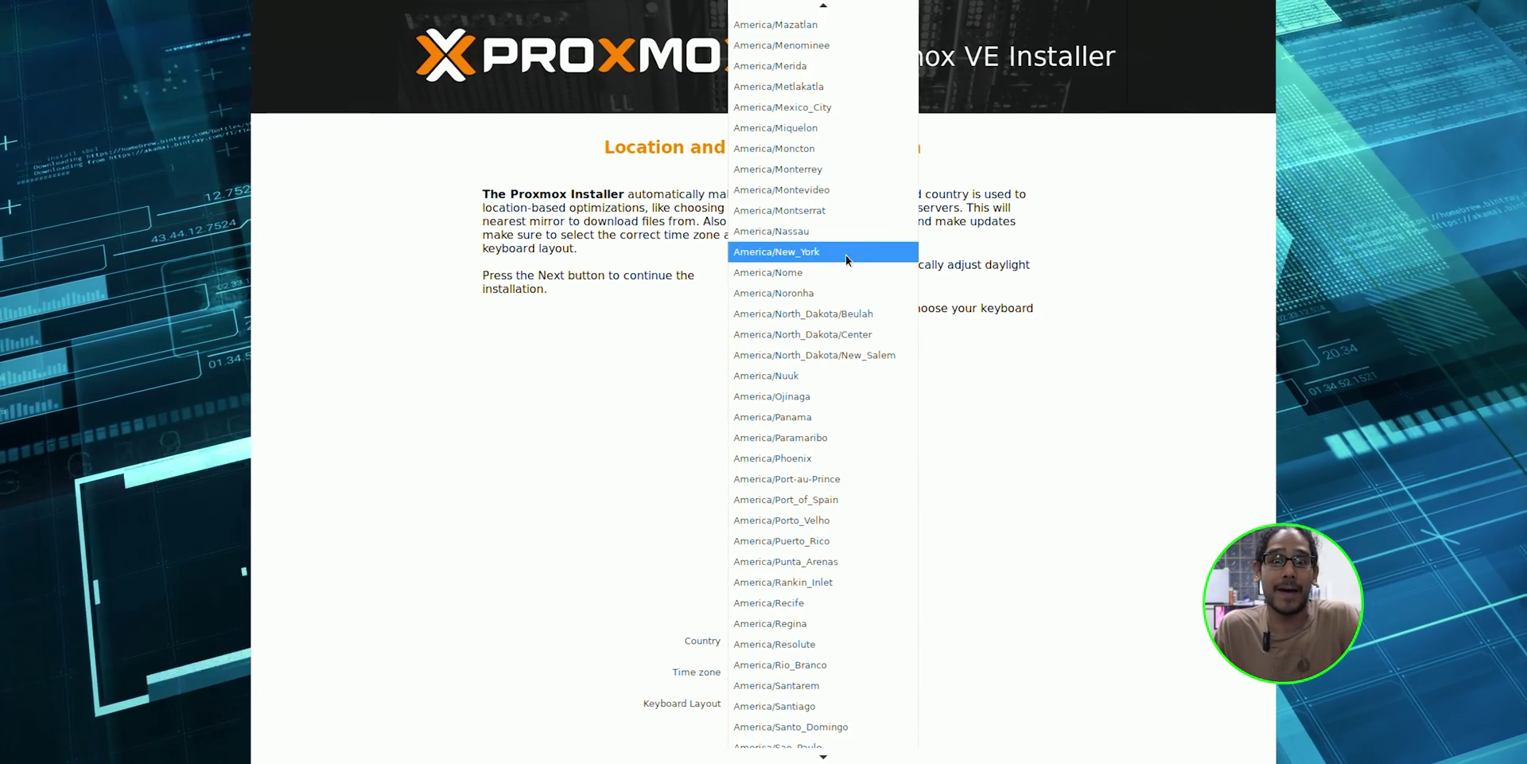
click(846, 255)
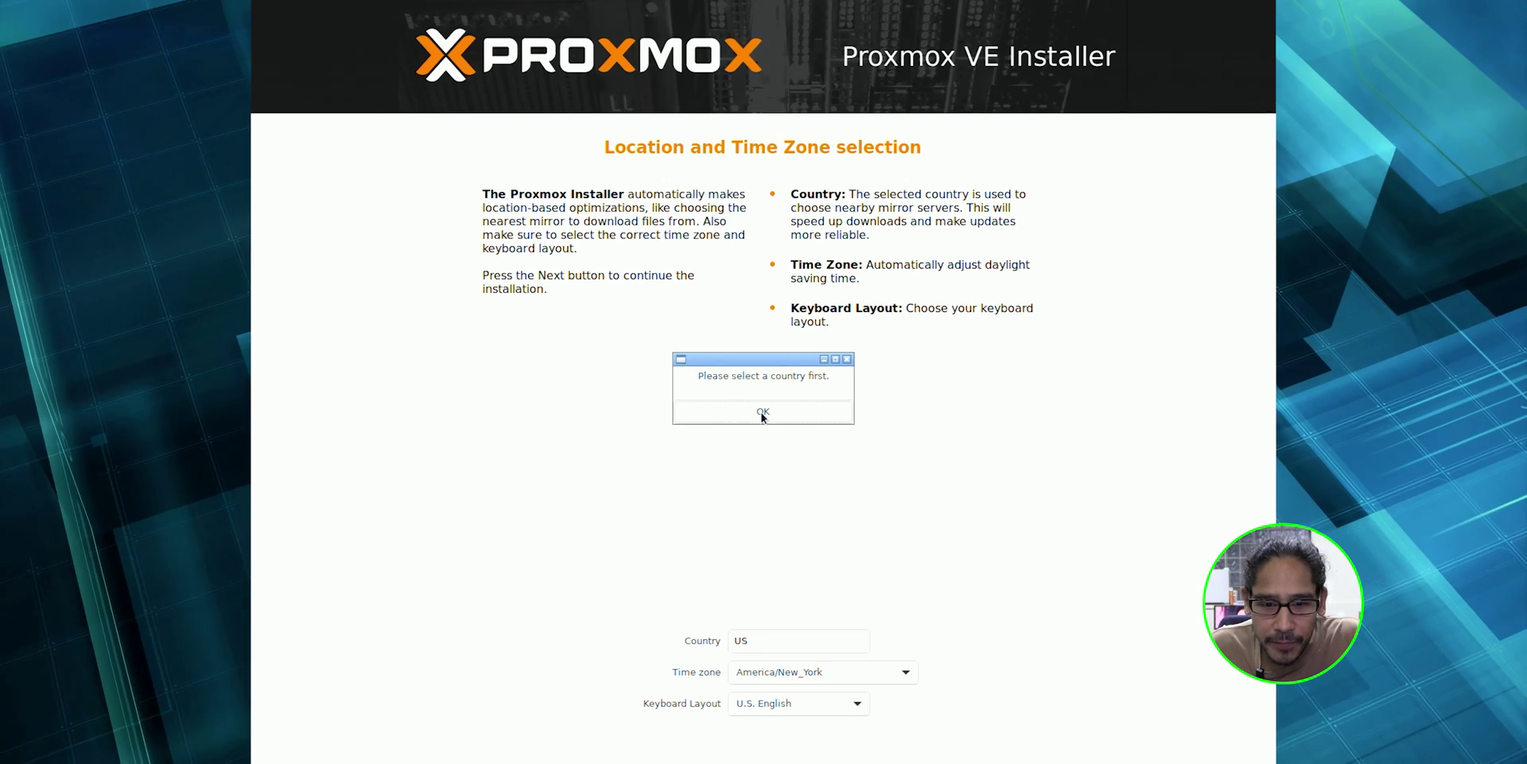
Dismiss the country message, replace the country entry with United States from the suggestions, and accept the location settings.
click(762, 416)
key(BackSpace)
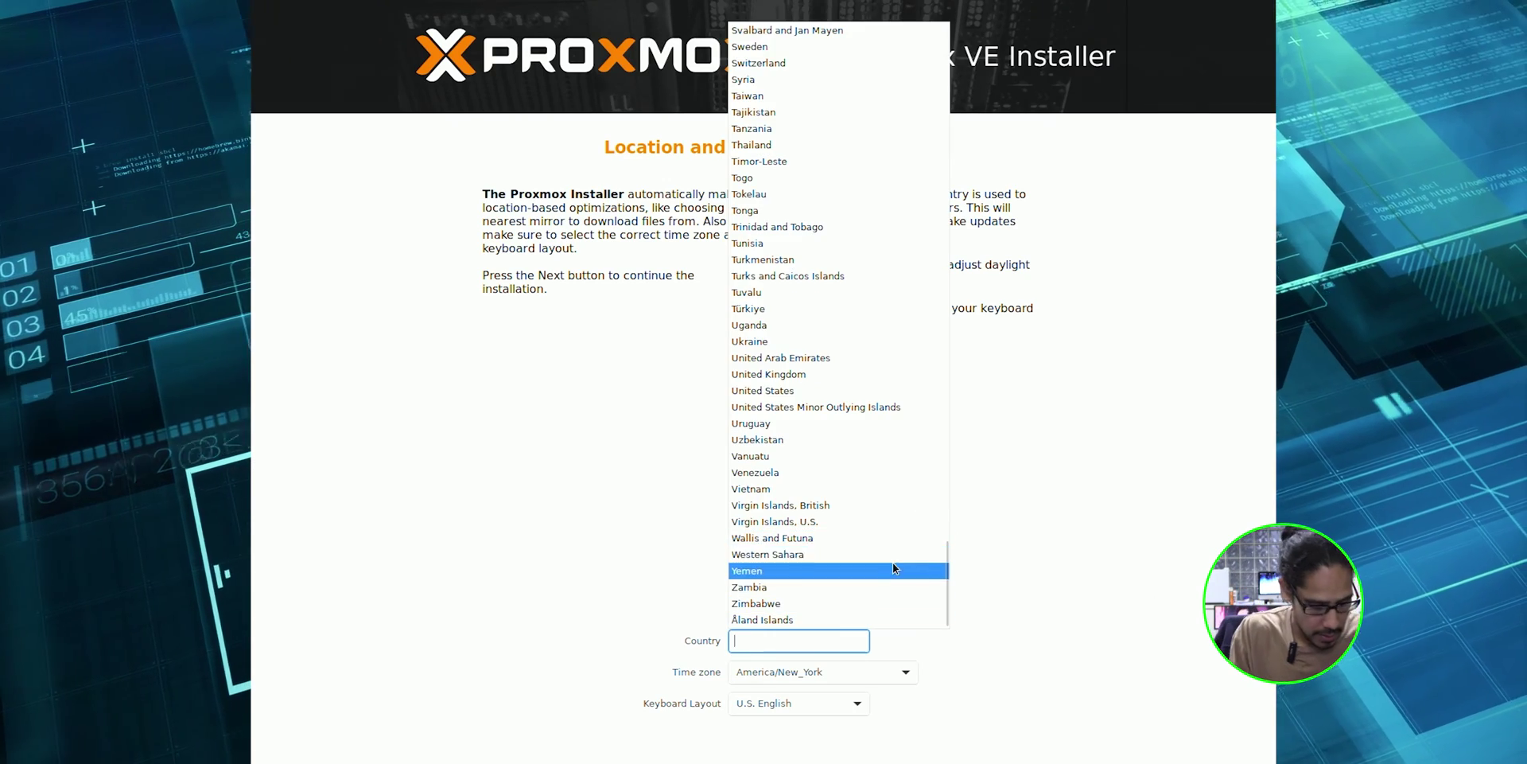
text(unis)
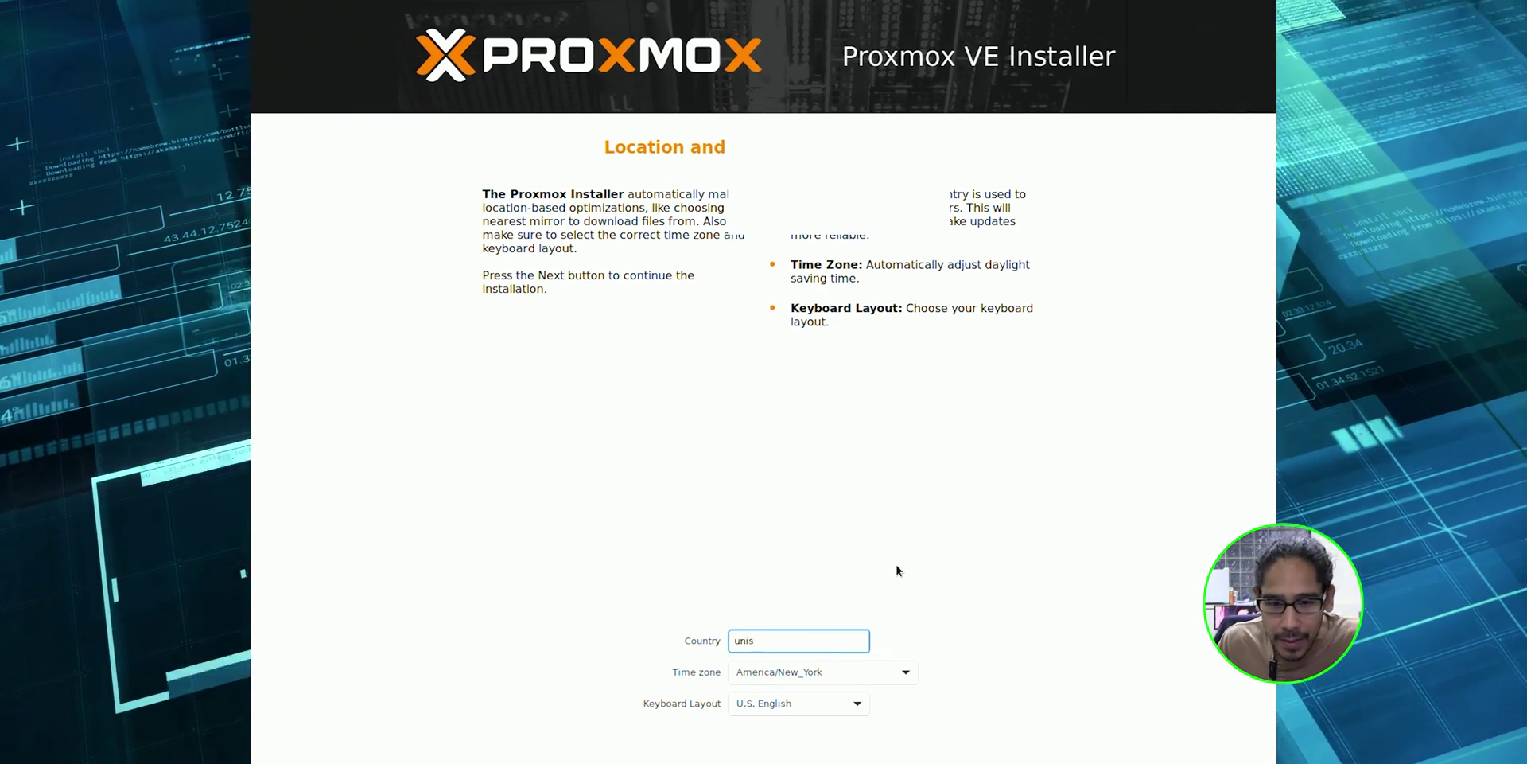
key(BackSpace)
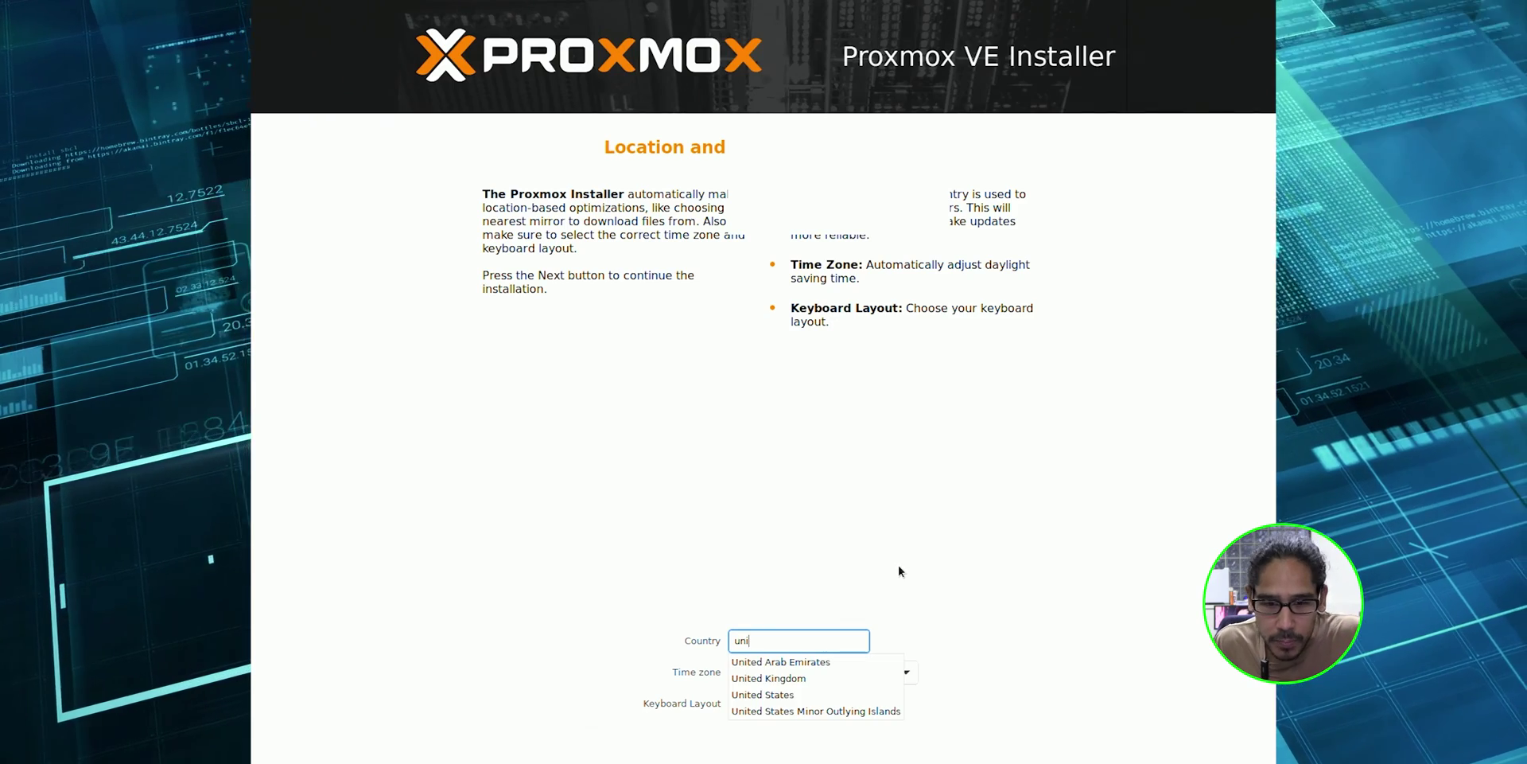
click(809, 694)
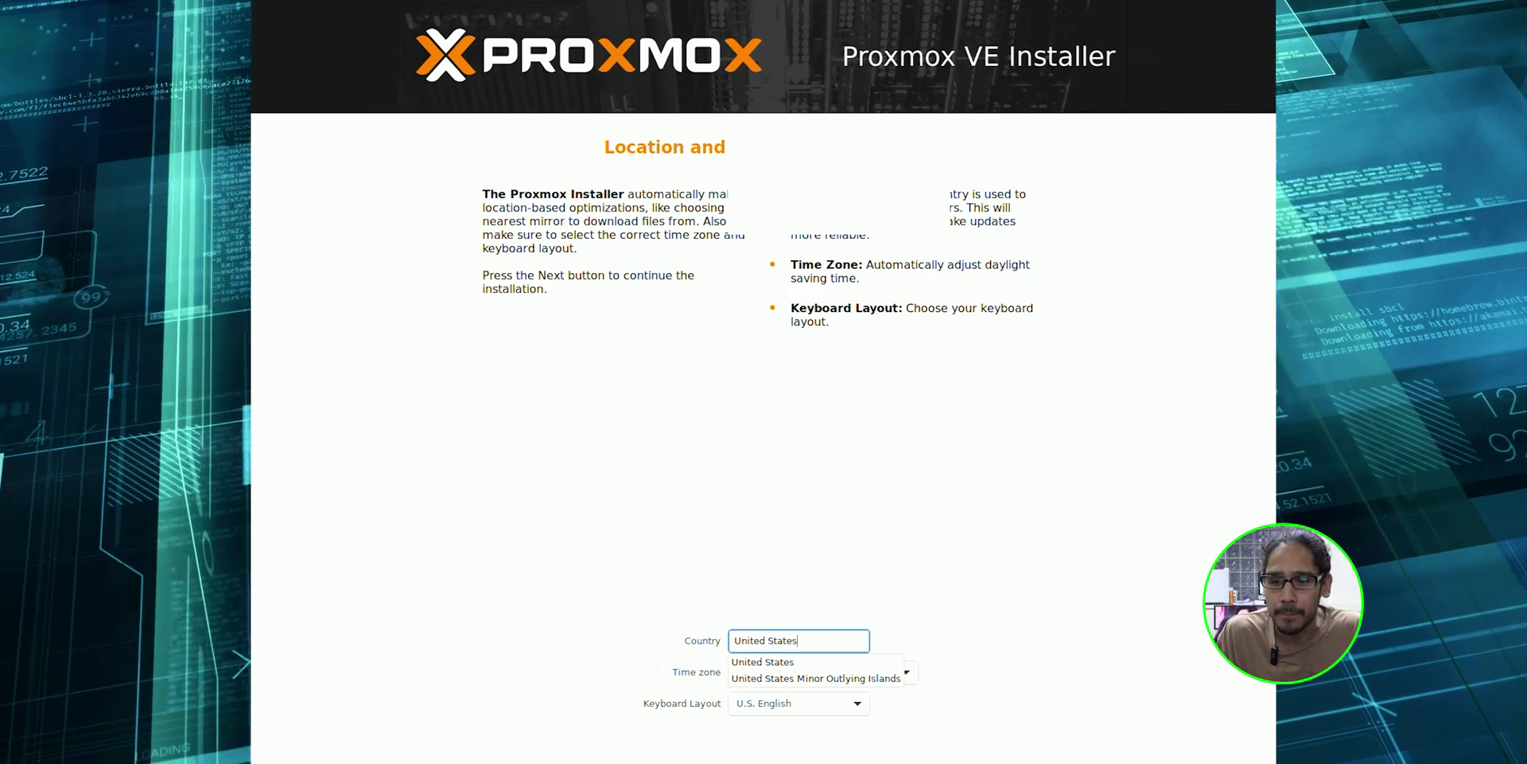
key(Return)
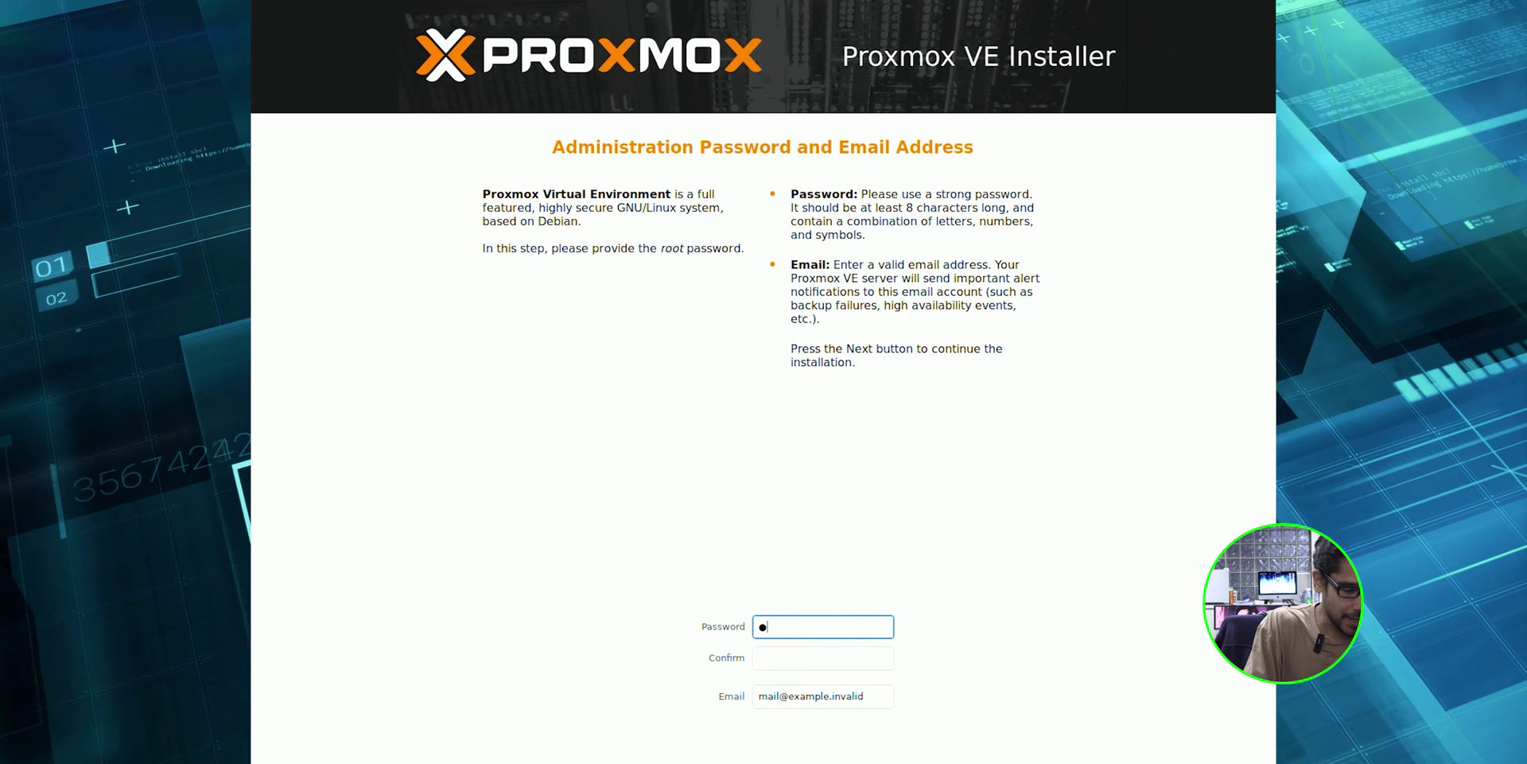
Enter and confirm the root password, fill in the administrator's email address, and continue to the network configuration.
text(•••••)
key(Tab)
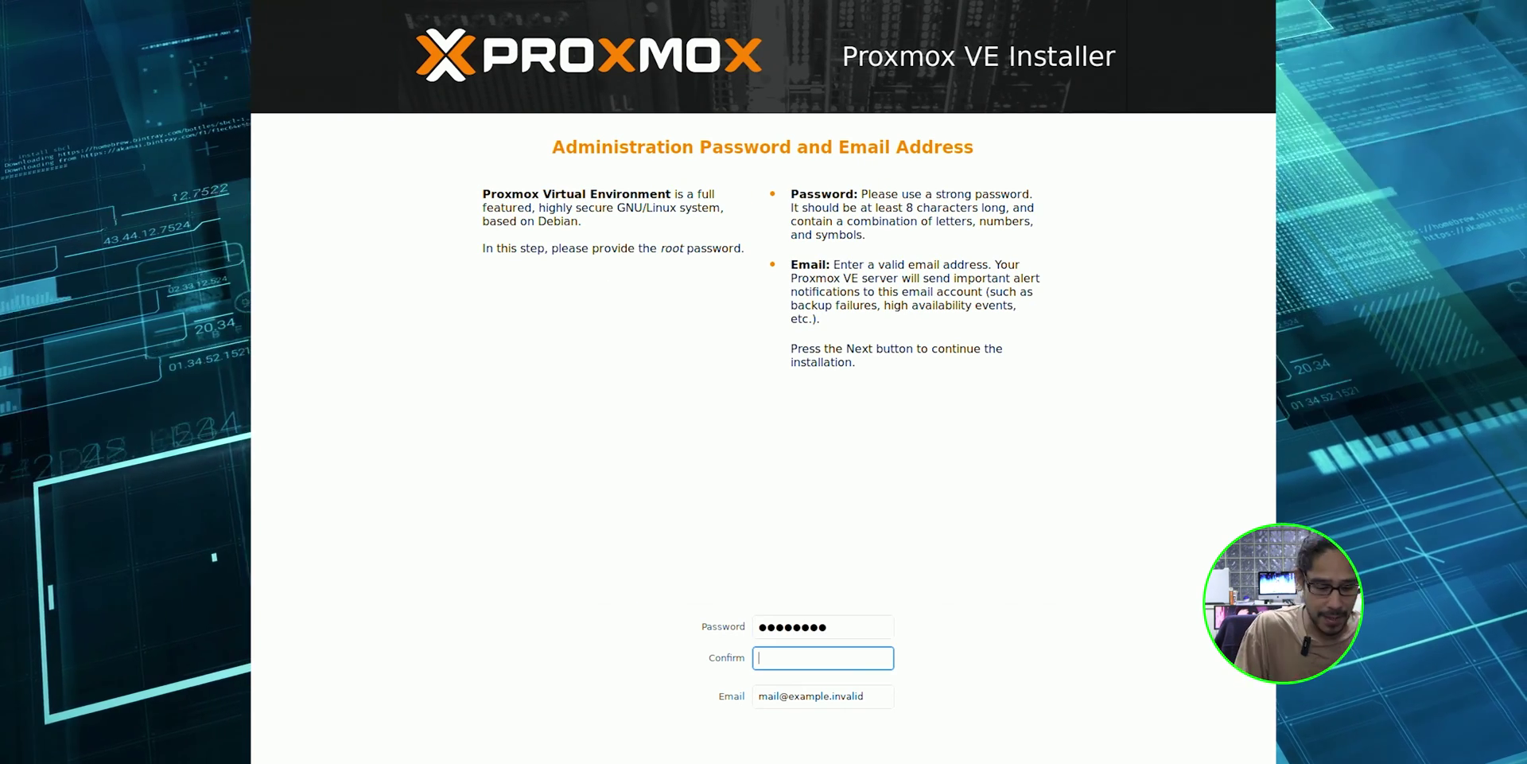
text(••••••••)
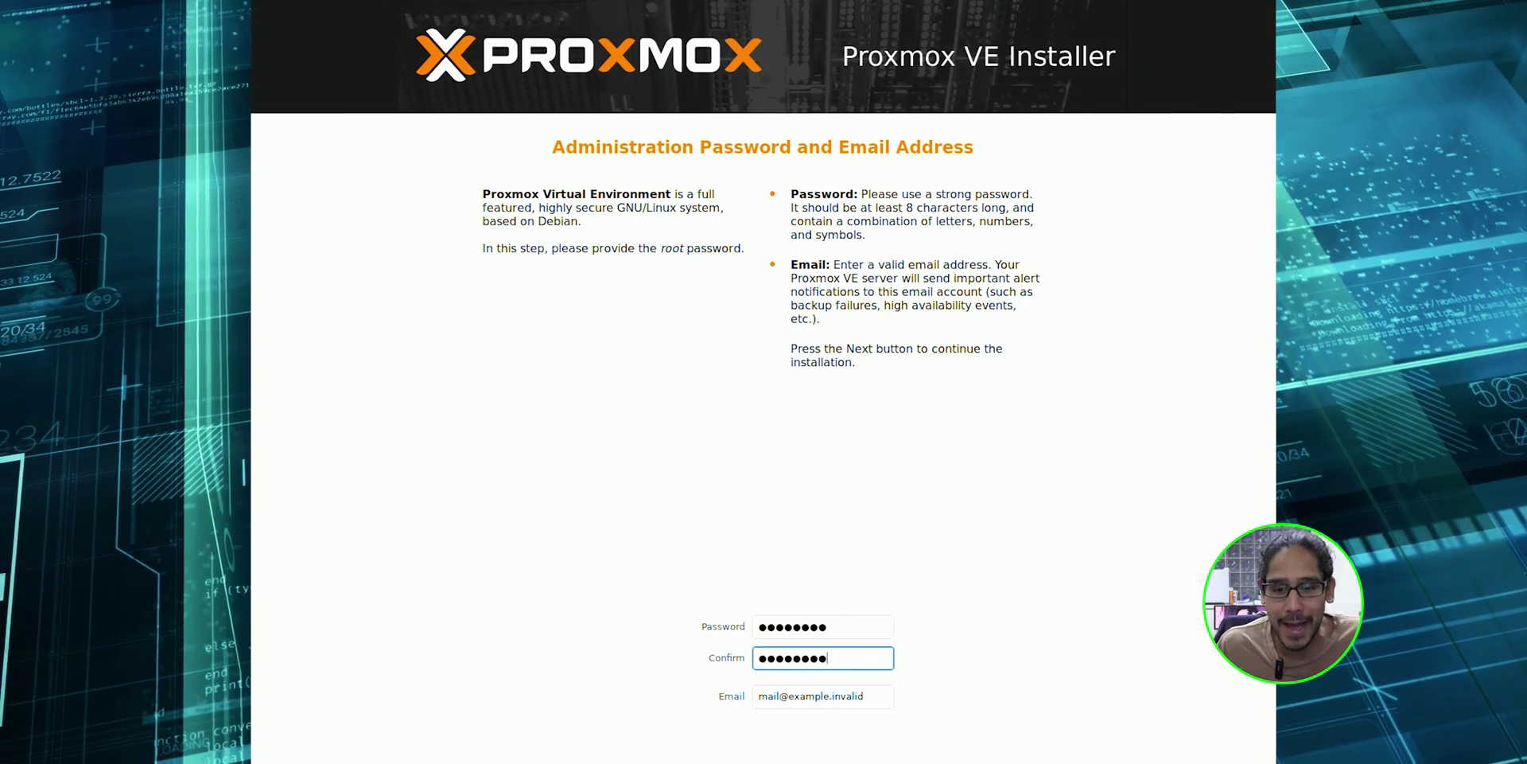
click(879, 700)
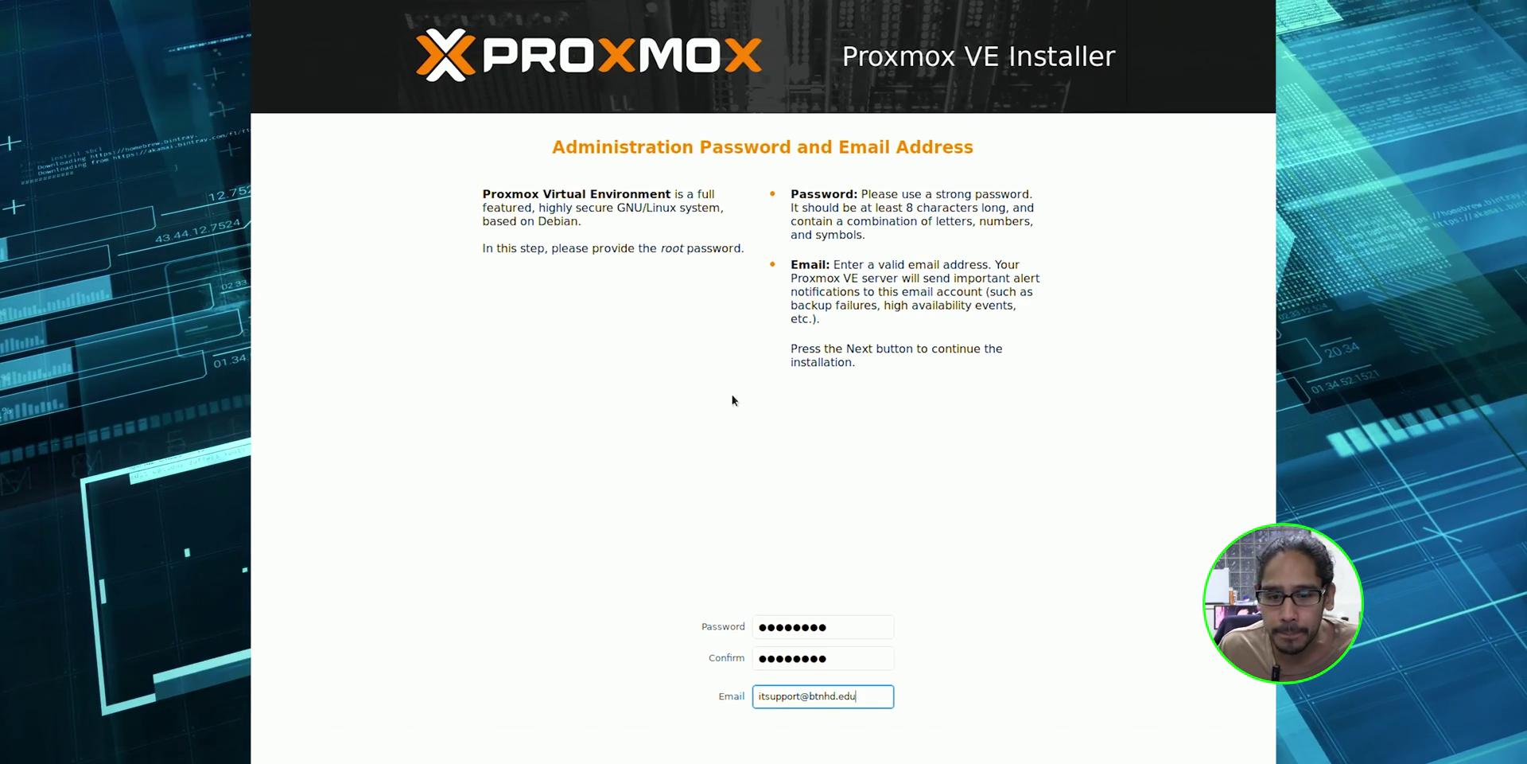
key(Return)
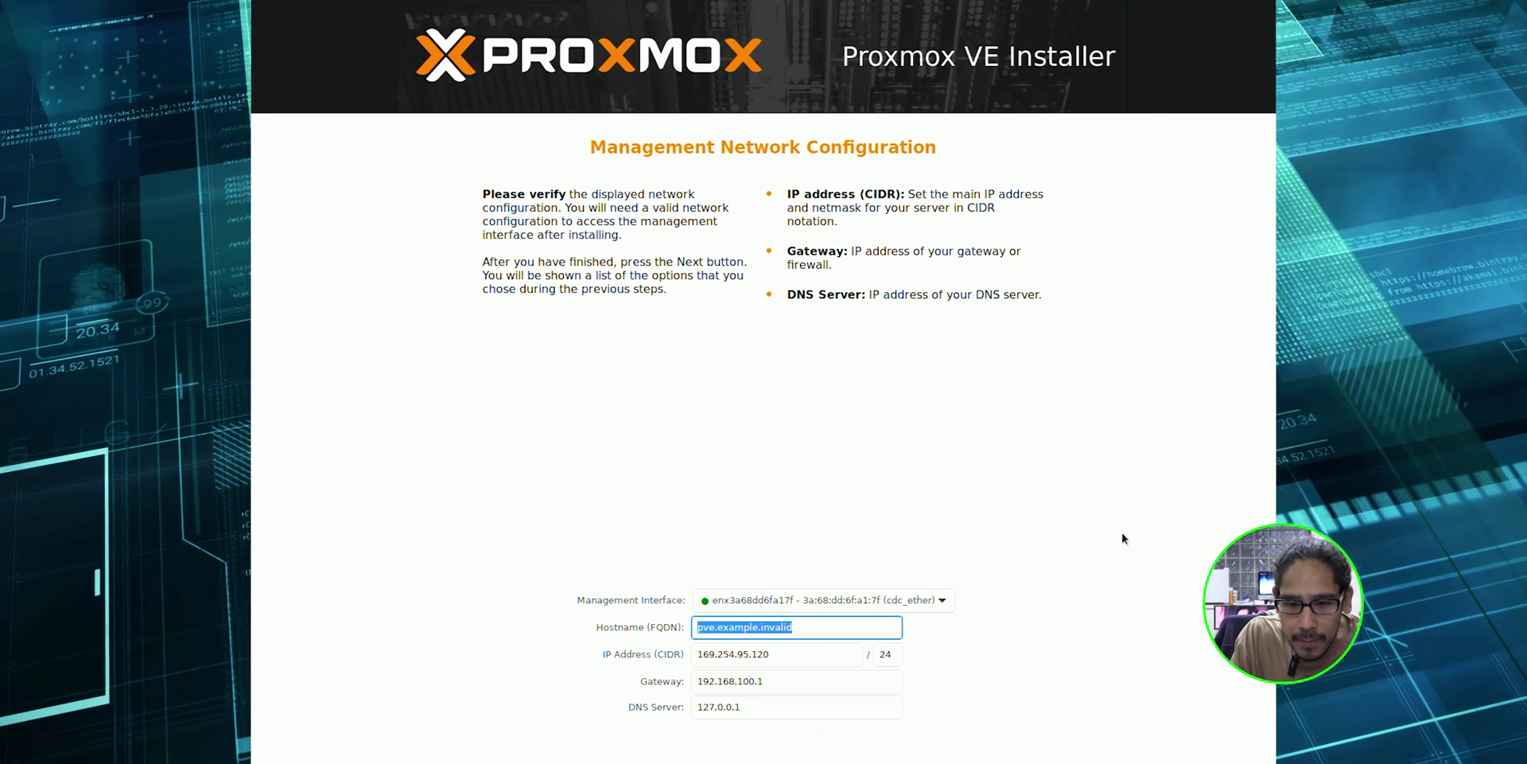
Set the management hostname (FQDN) to pve.btnhd.edu and the IP address to 10.10.10.10.
text(pve)
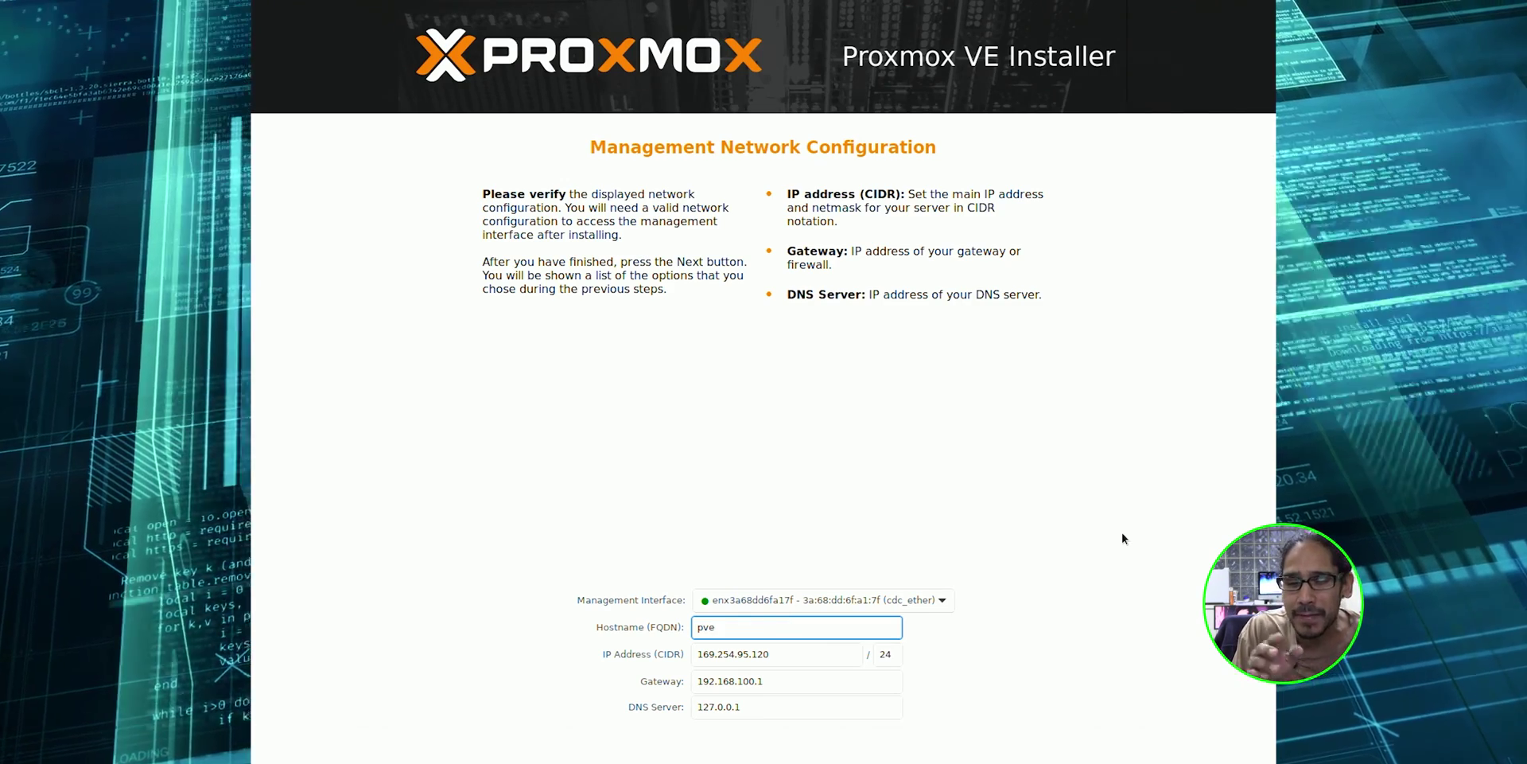
text(.btnhd.)
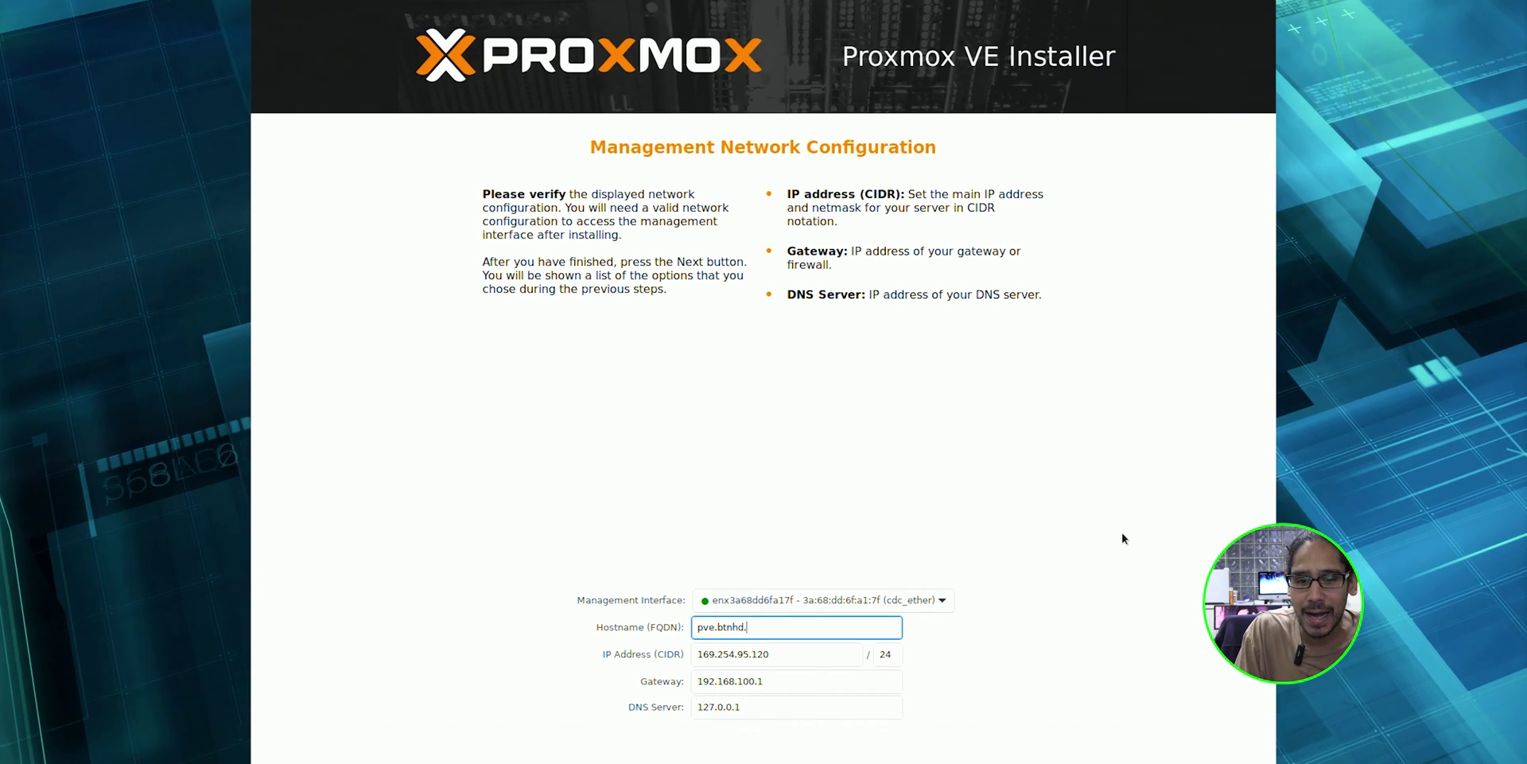
text(edu)
key(Tab)
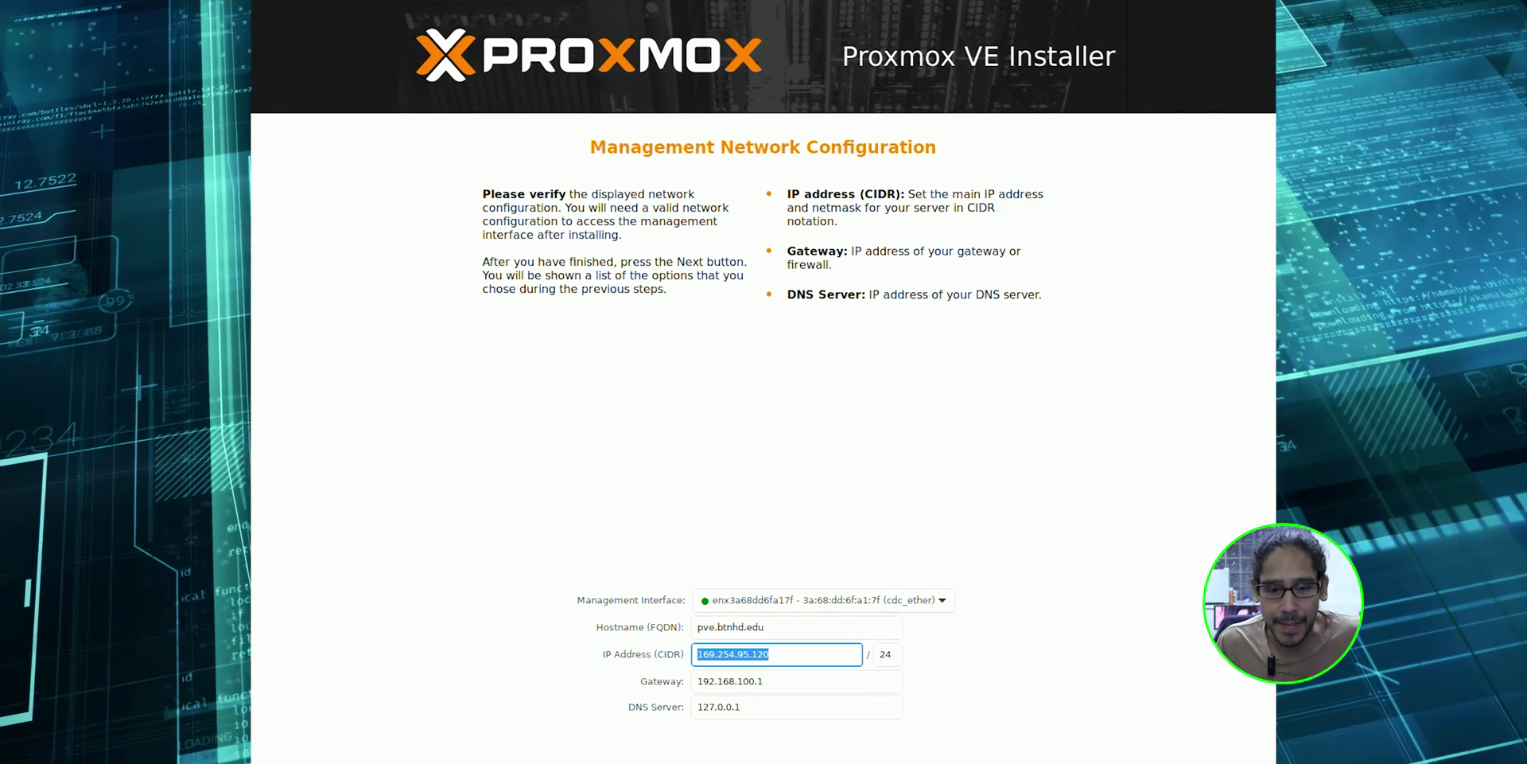
text(10)
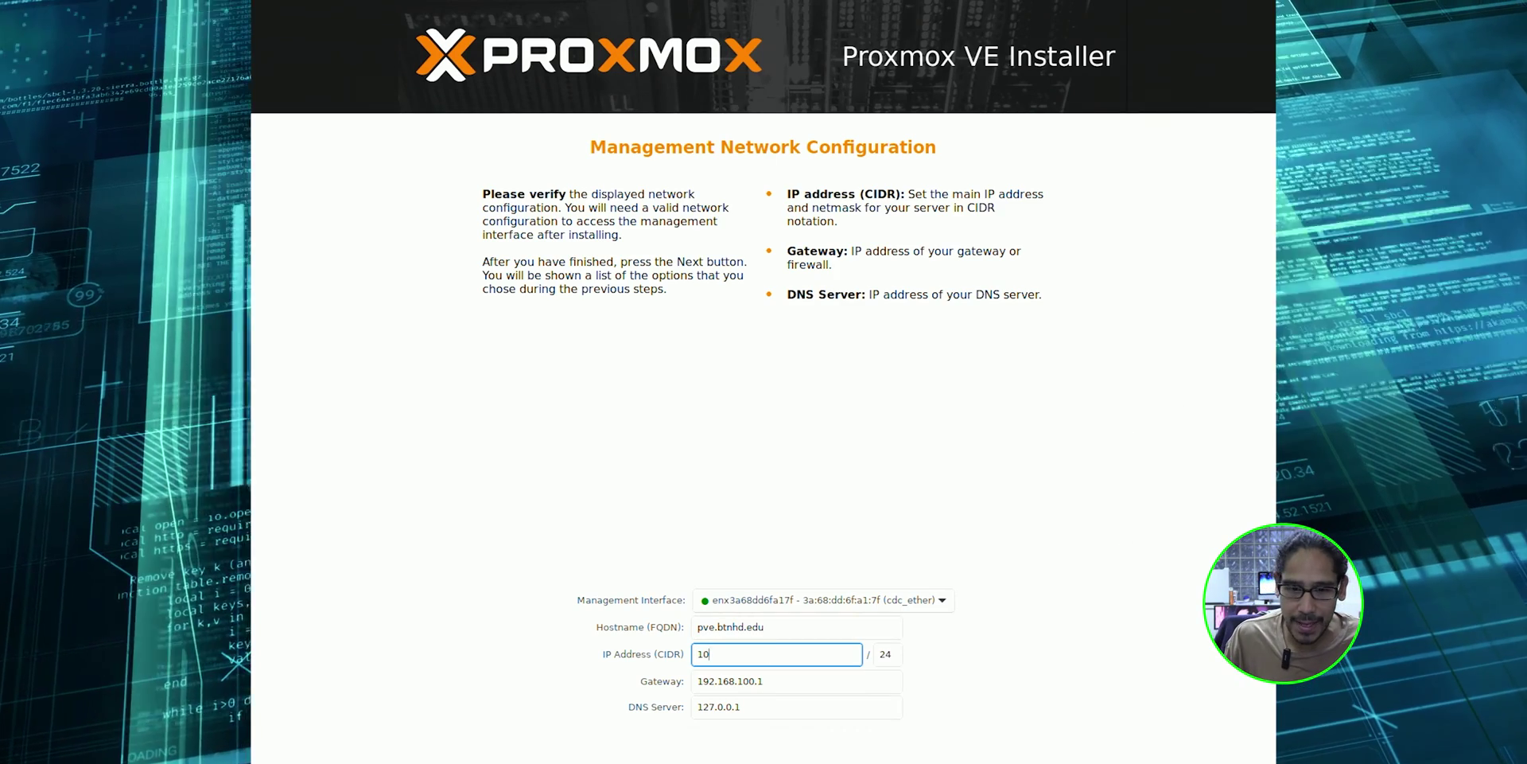
text(.10.10.10)
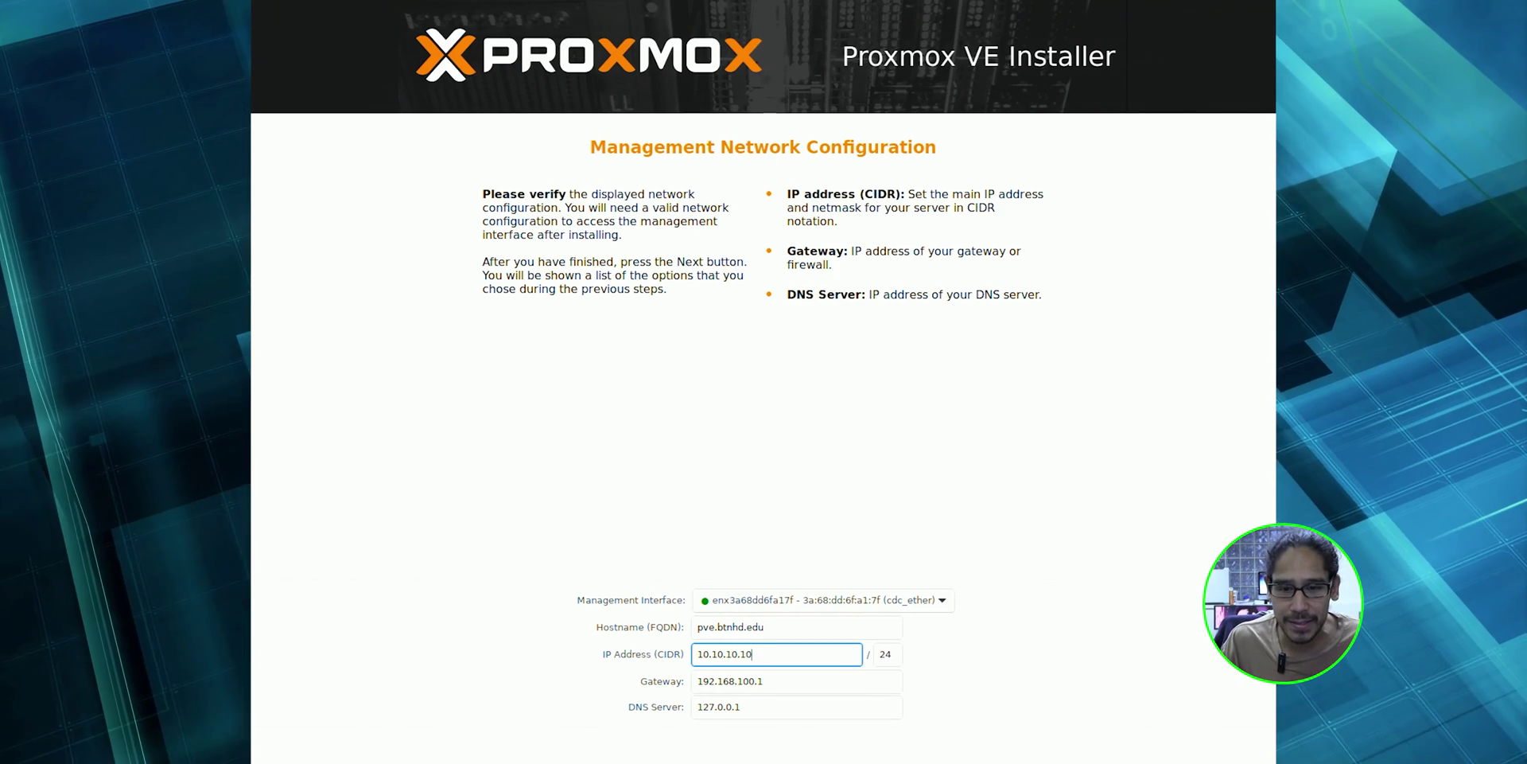
Set the gateway to 10.10.10.1, keeping the default DNS server, and confirm the summary to start the installation.
double_click(777, 682)
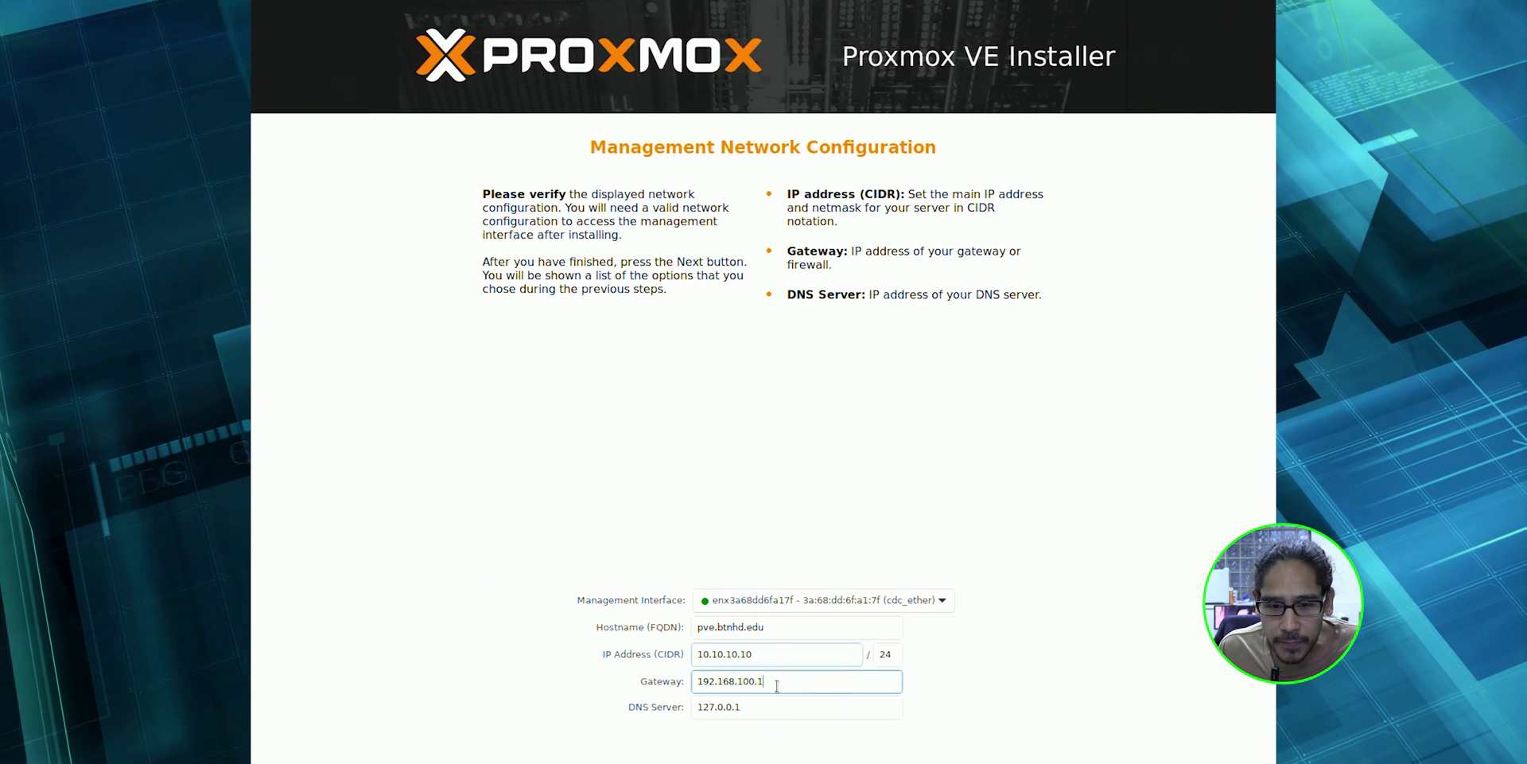
text(10)
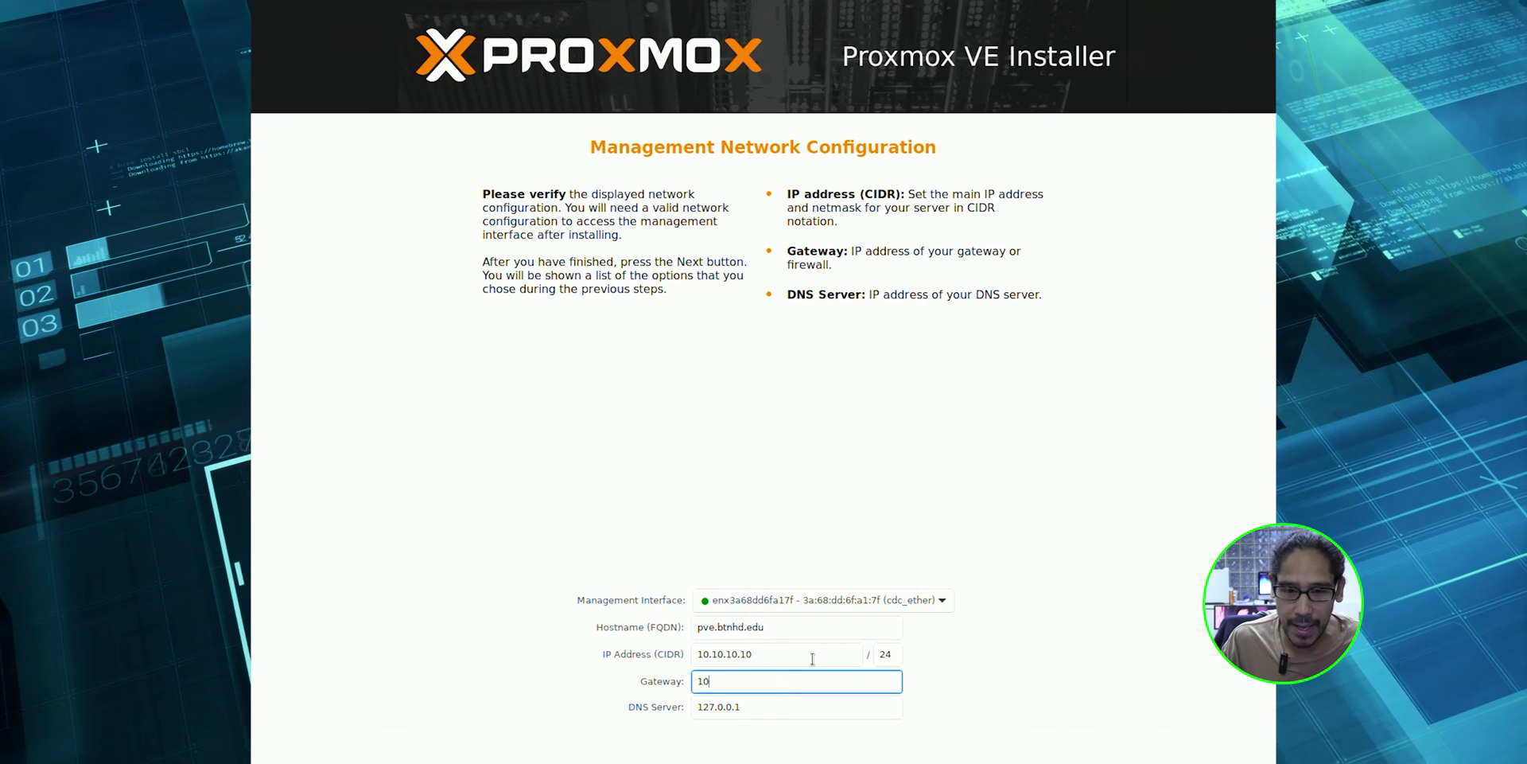
text(.10.10.1)
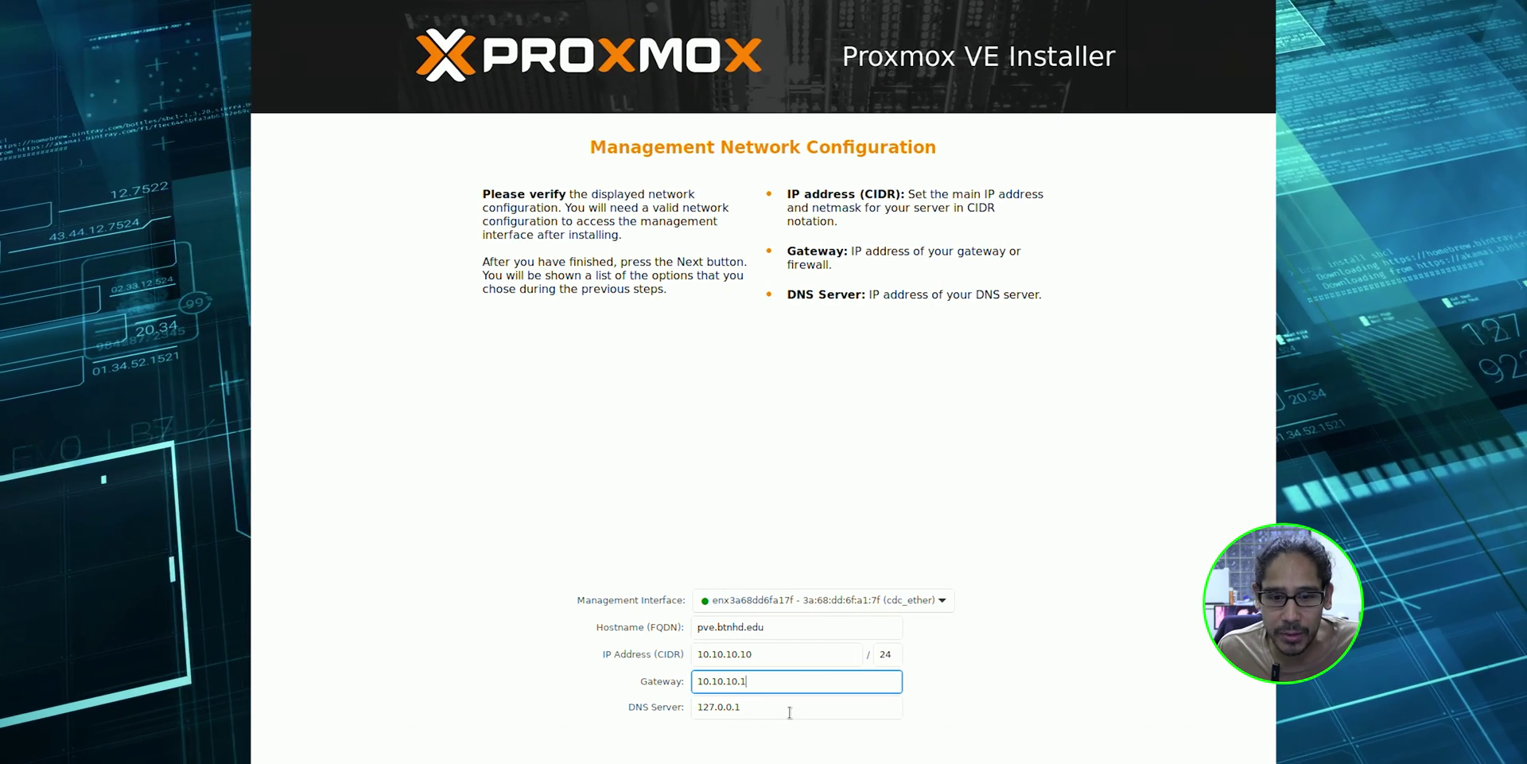
key(Tab)
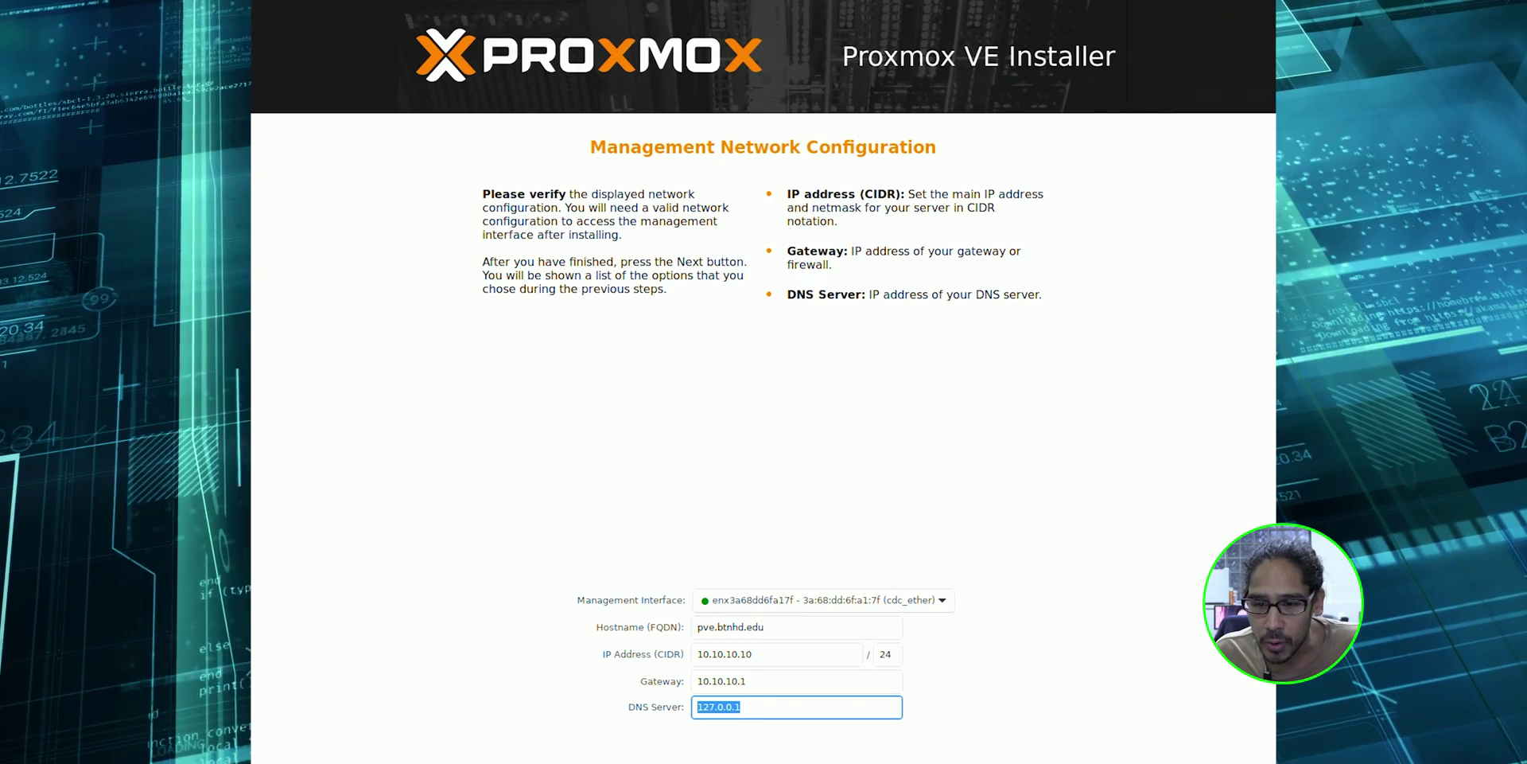
key(Return)
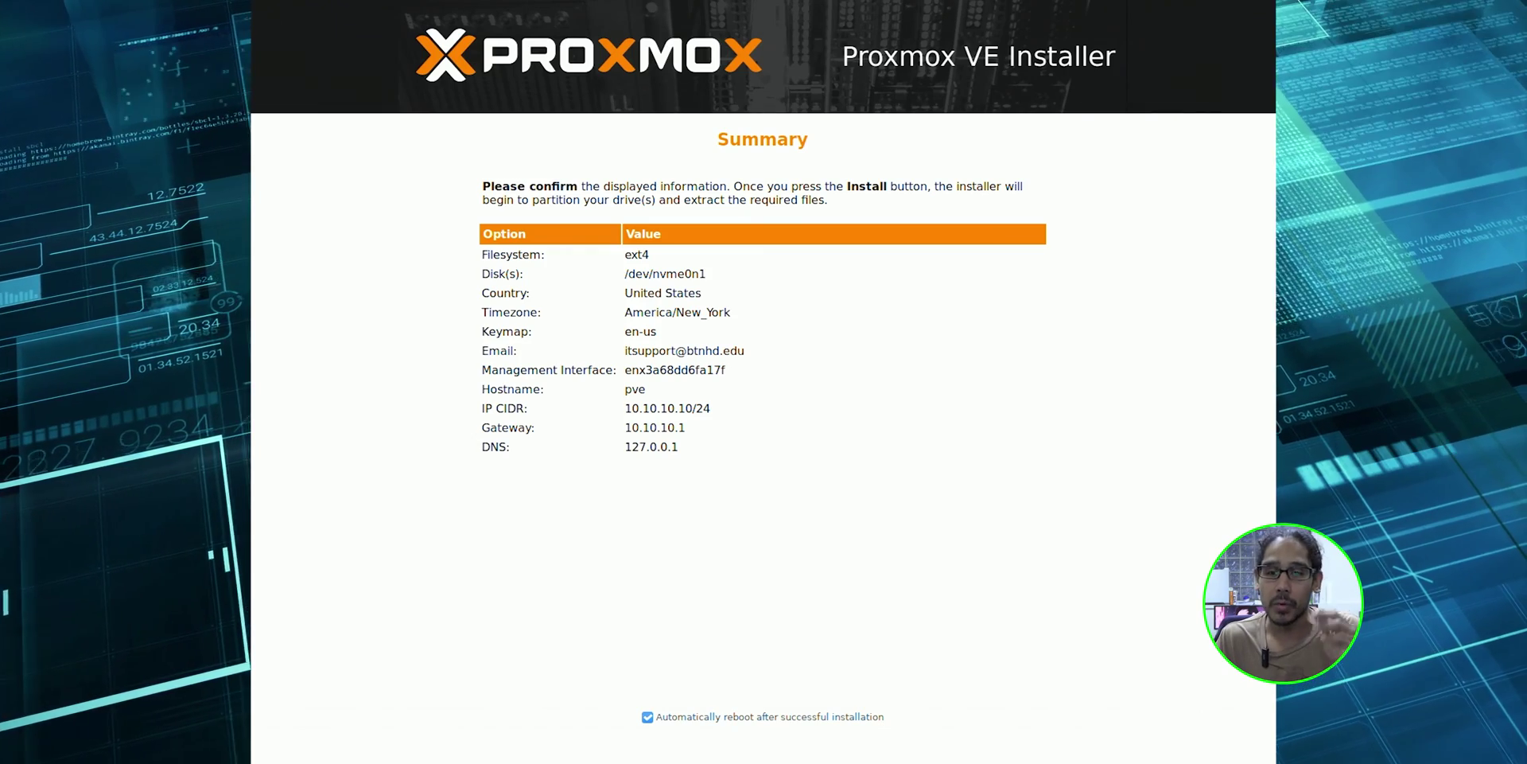
key(Return)
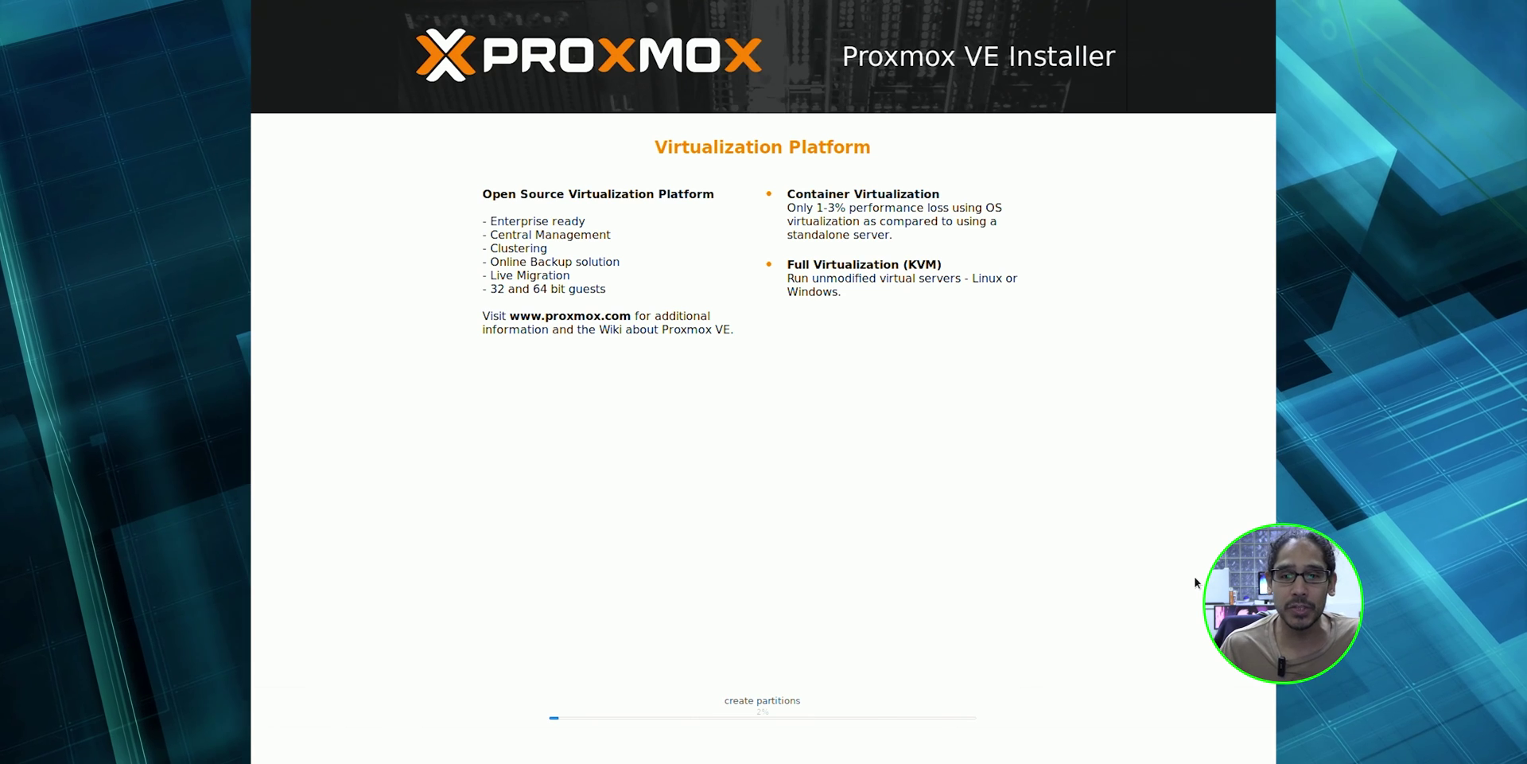